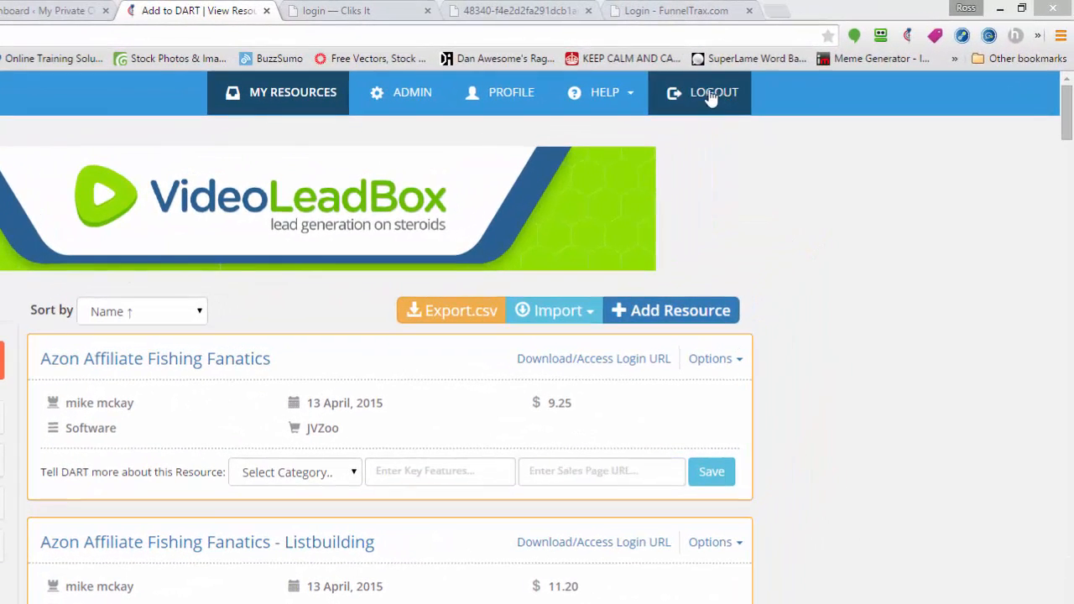
Start a new resource, look up "social" as the product name and pick the suggested Social Lead Freak
click(604, 96)
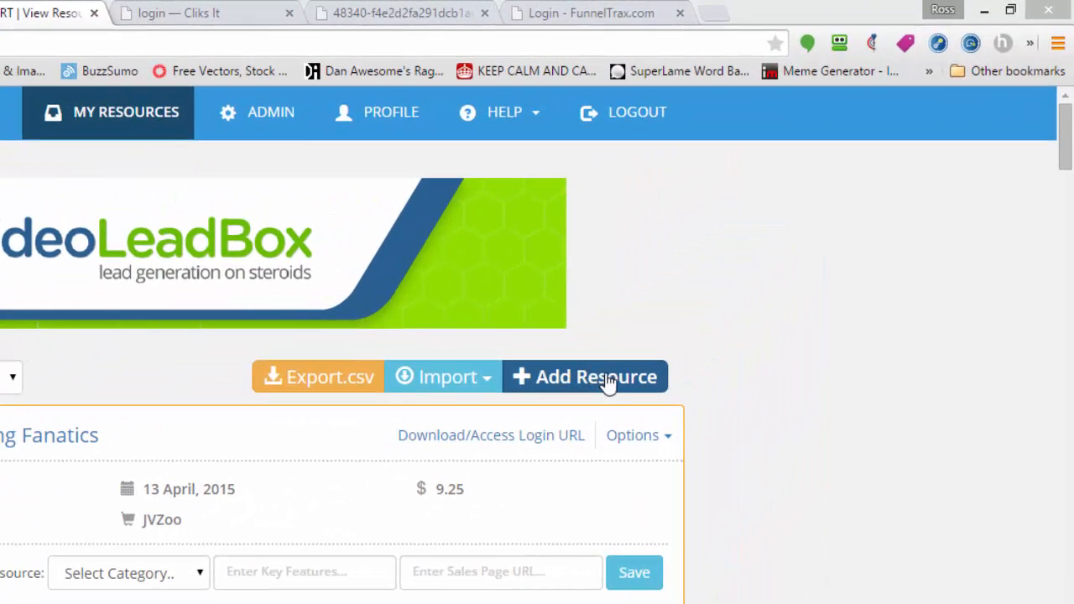
click(602, 382)
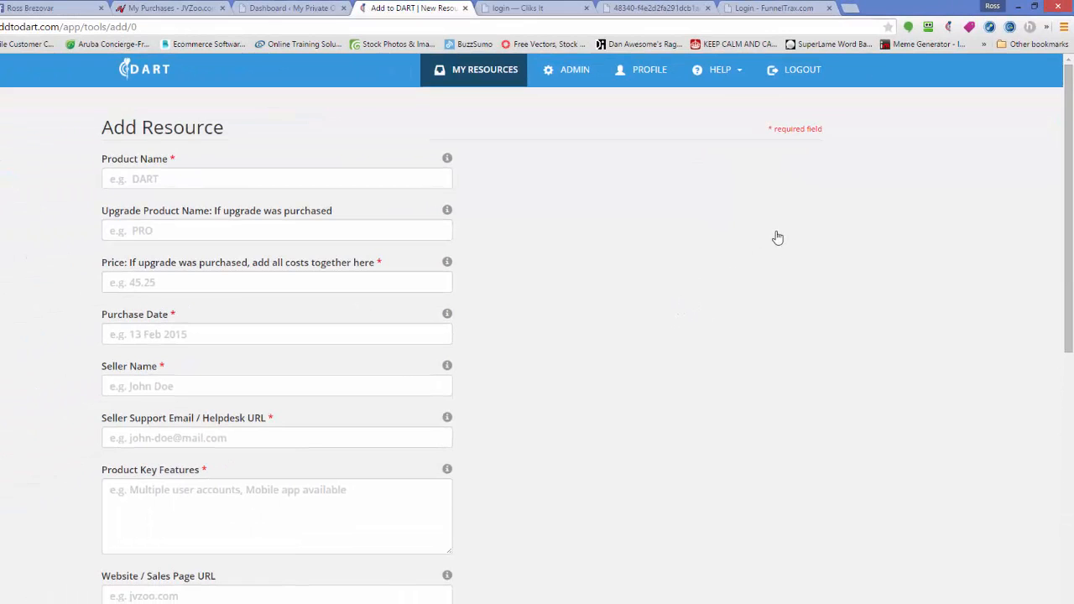
click(133, 178)
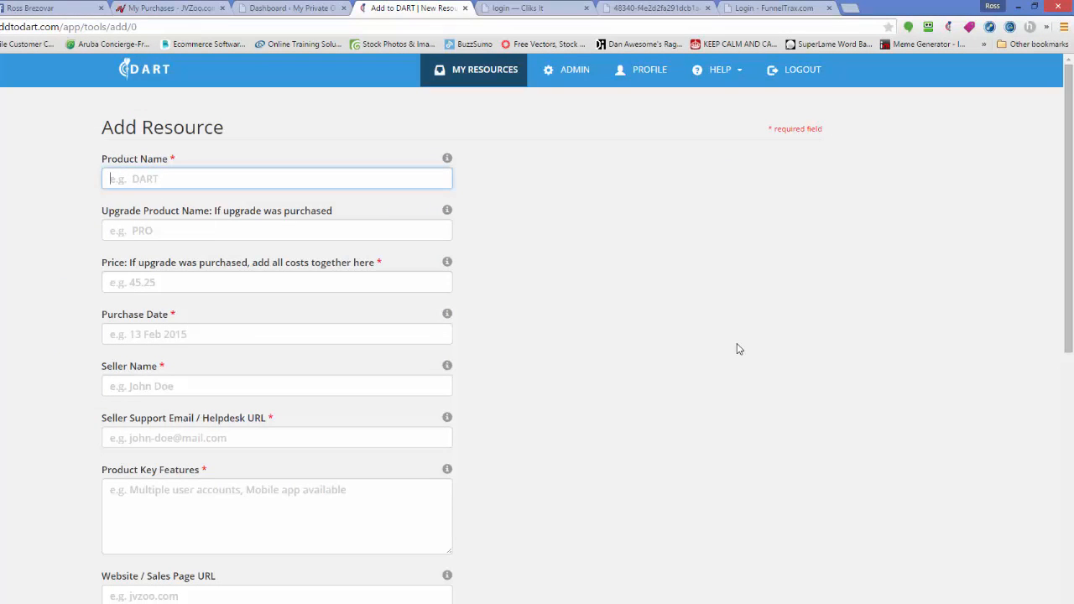
text(social)
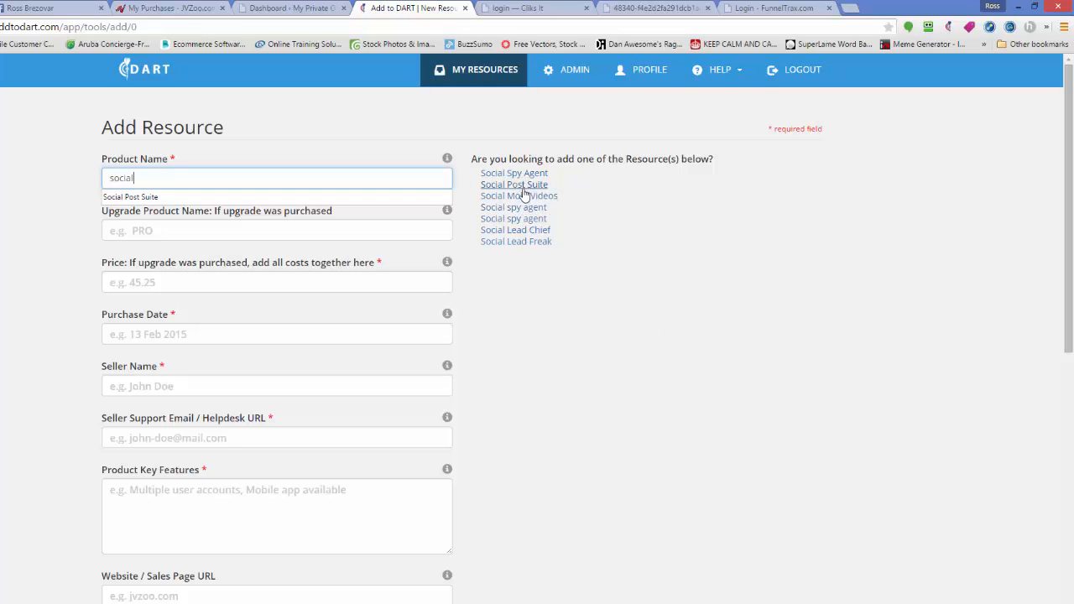
click(516, 241)
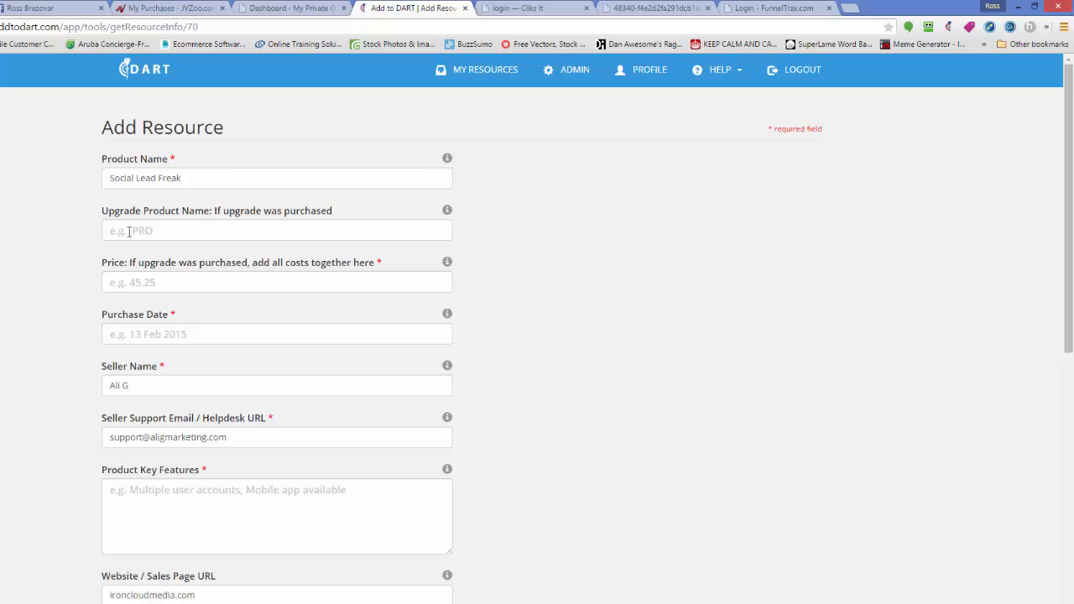
Examine the Add Resource form's fields from price and seller details through key features, category, sub categories and bonuses
click(128, 282)
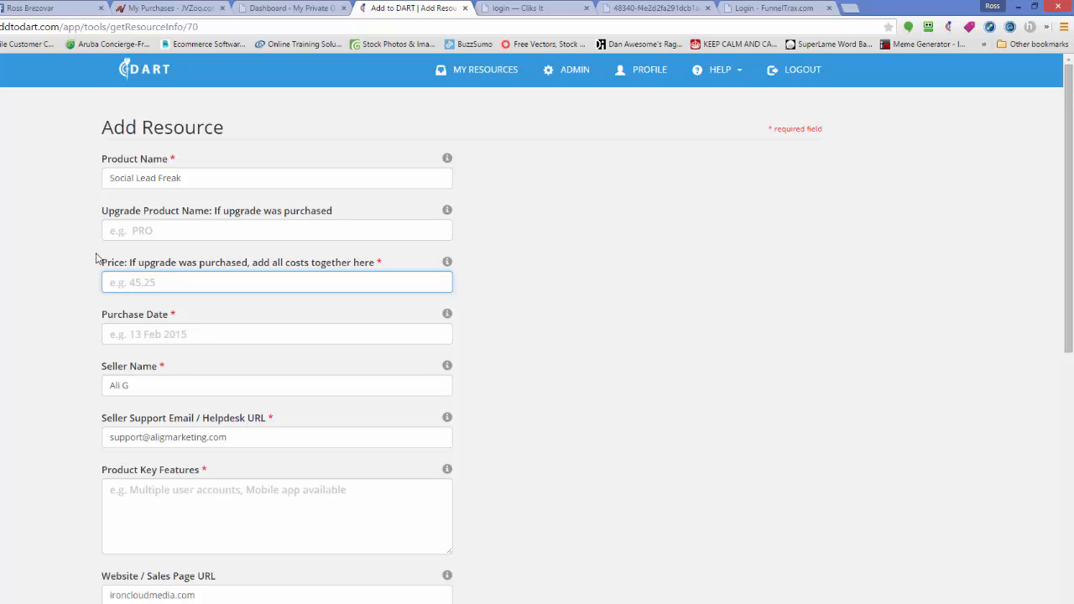
scroll(94, 259, down, 1)
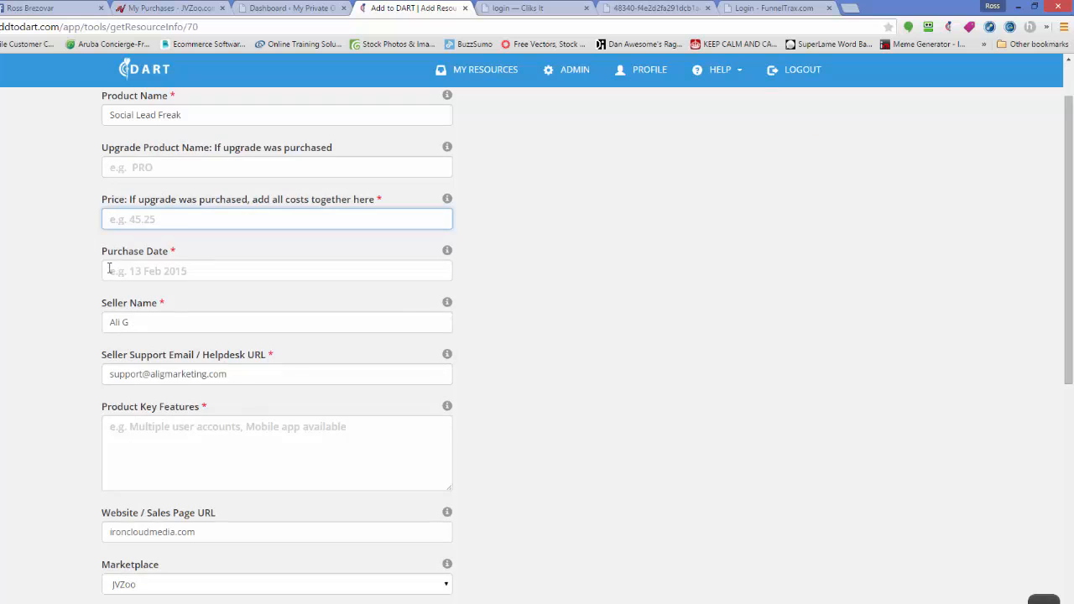
scroll(47, 250, down, 1)
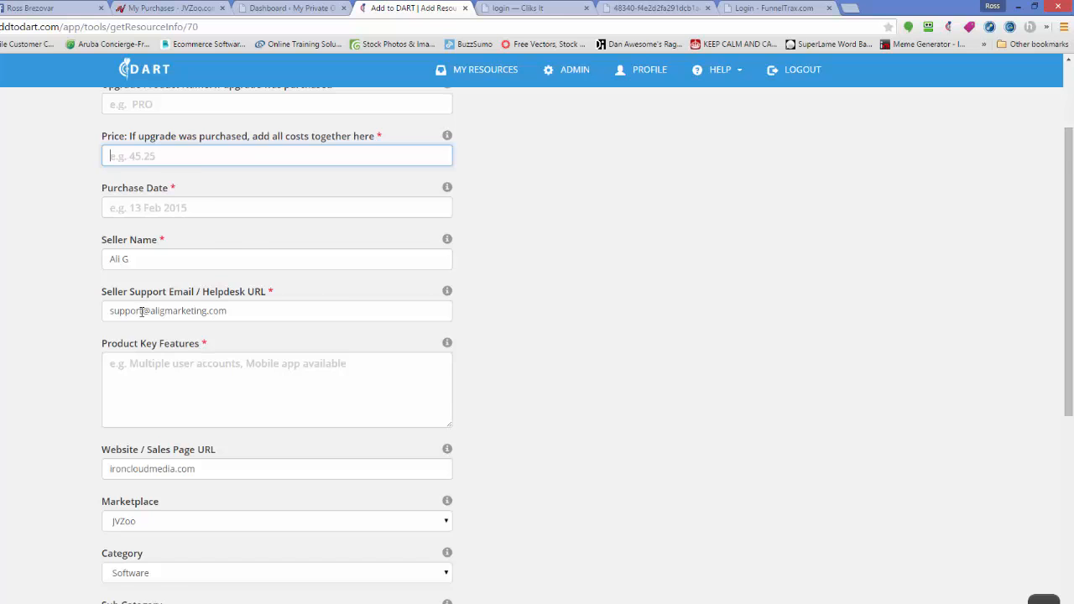
scroll(146, 300, down, 1)
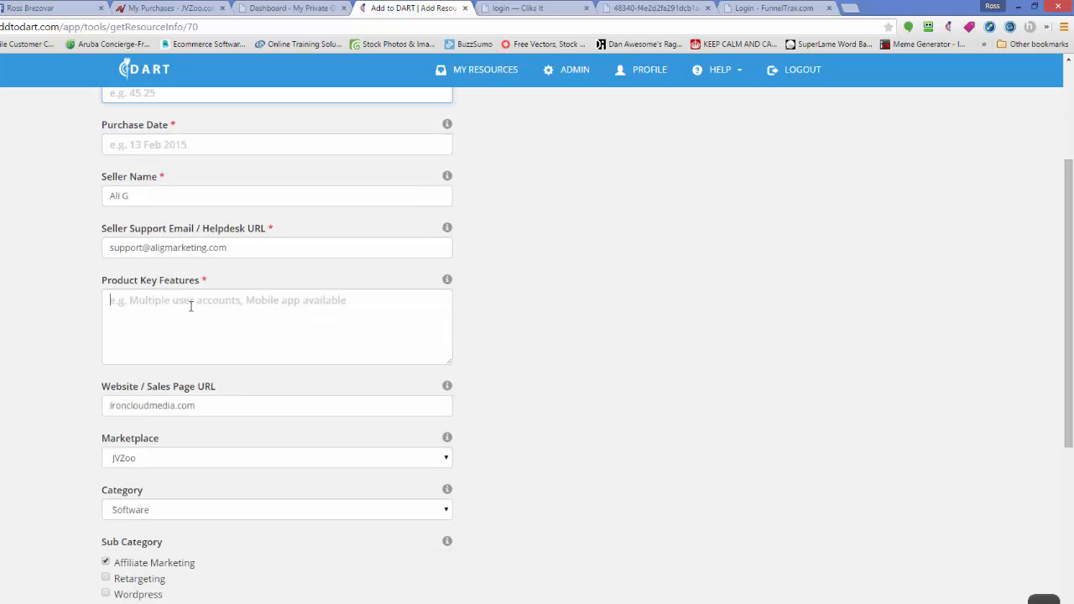
click(188, 305)
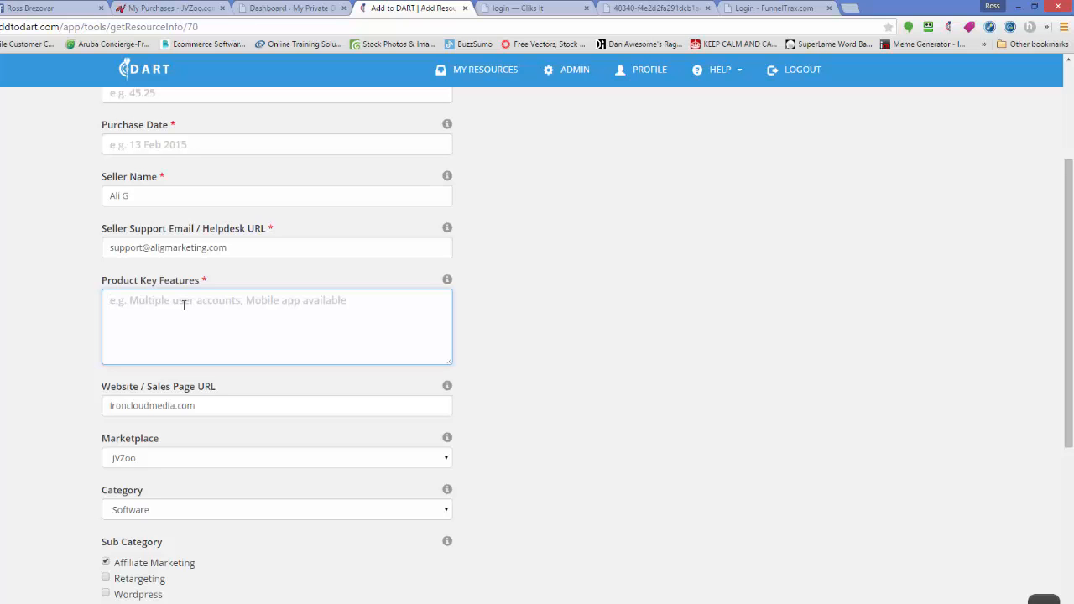
scroll(181, 310, down, 1)
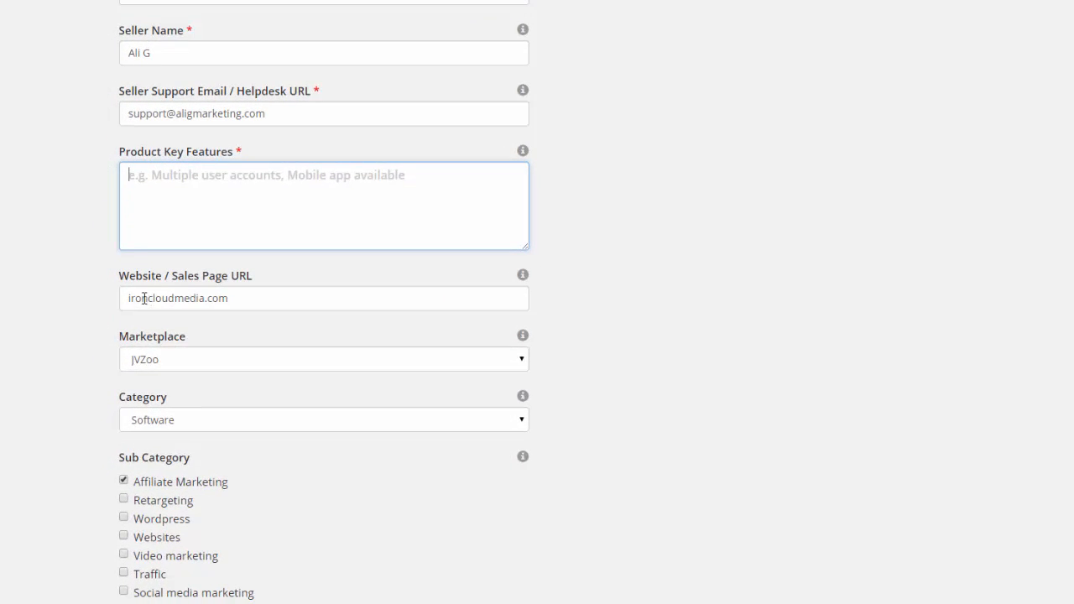
scroll(75, 283, down, 2)
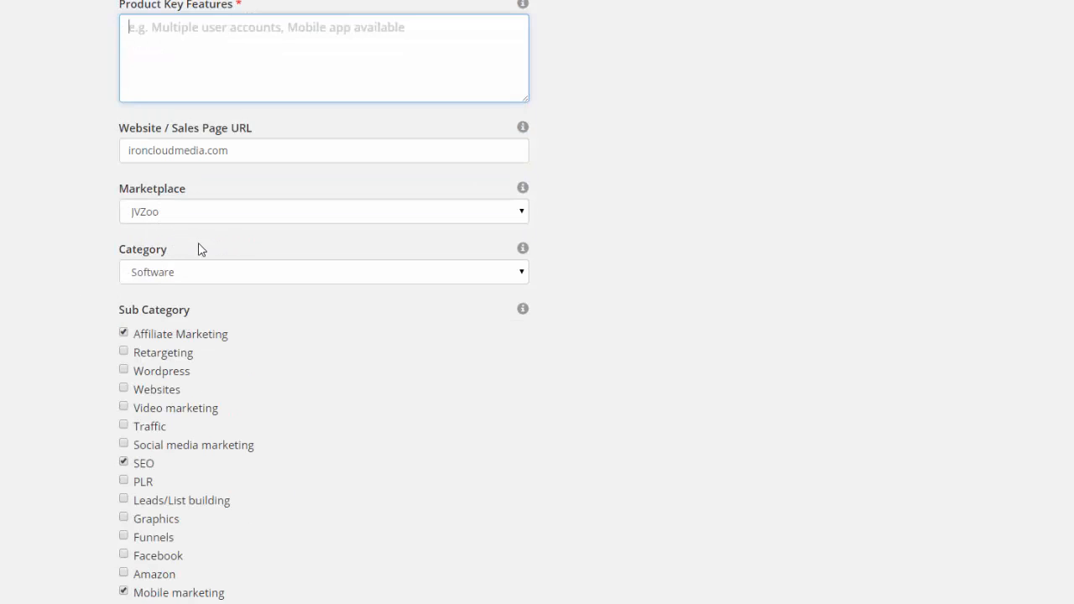
scroll(114, 285, down, 1)
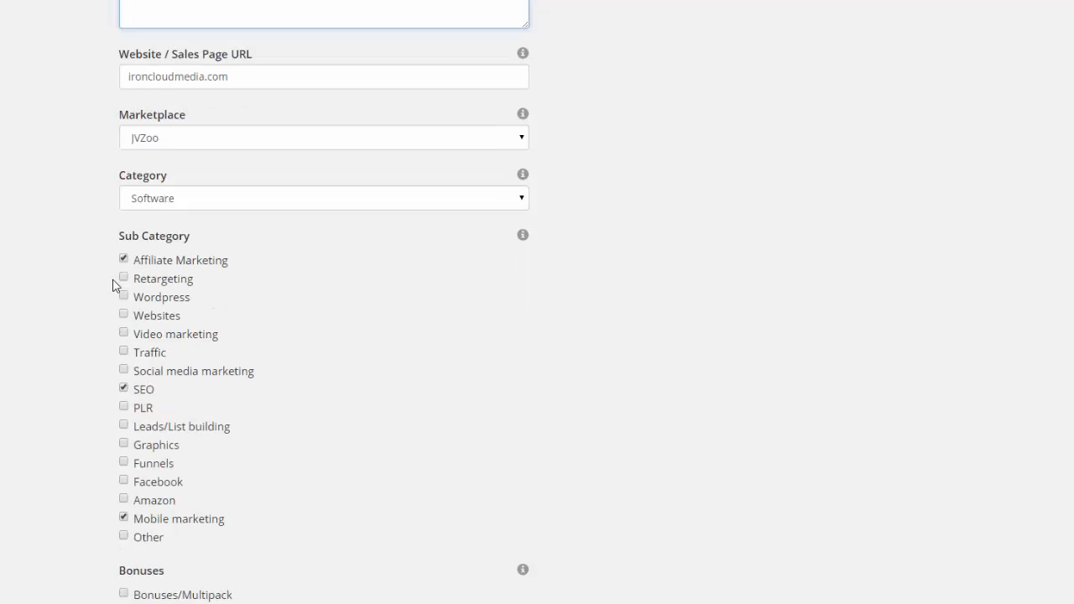
scroll(113, 282, down, 2)
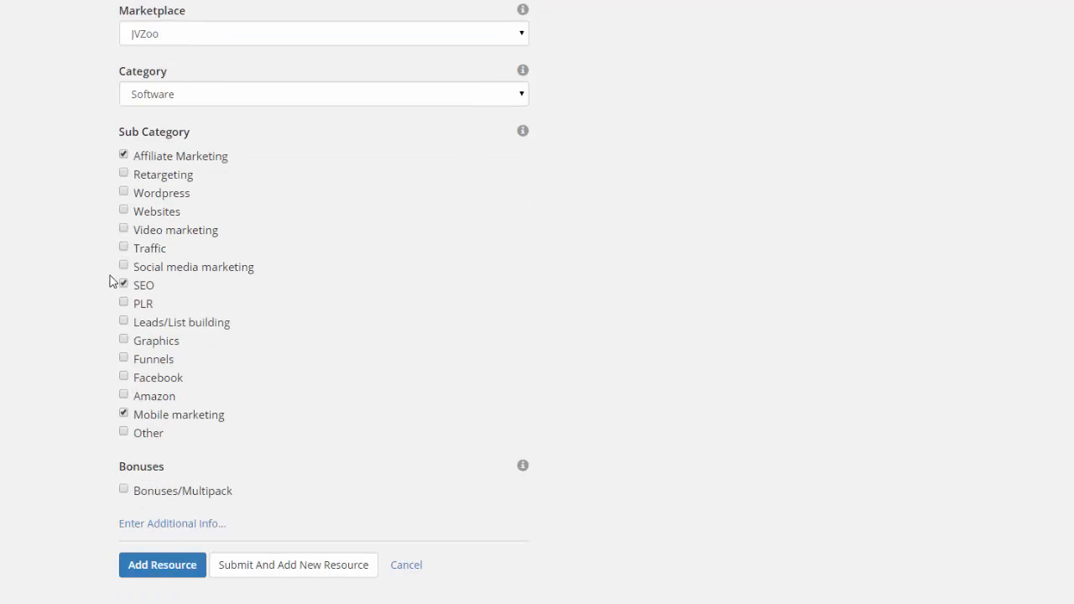
Set the category to Graphics, and tick the Facebook sub category and clear it again
scroll(152, 266, up, 2)
click(164, 244)
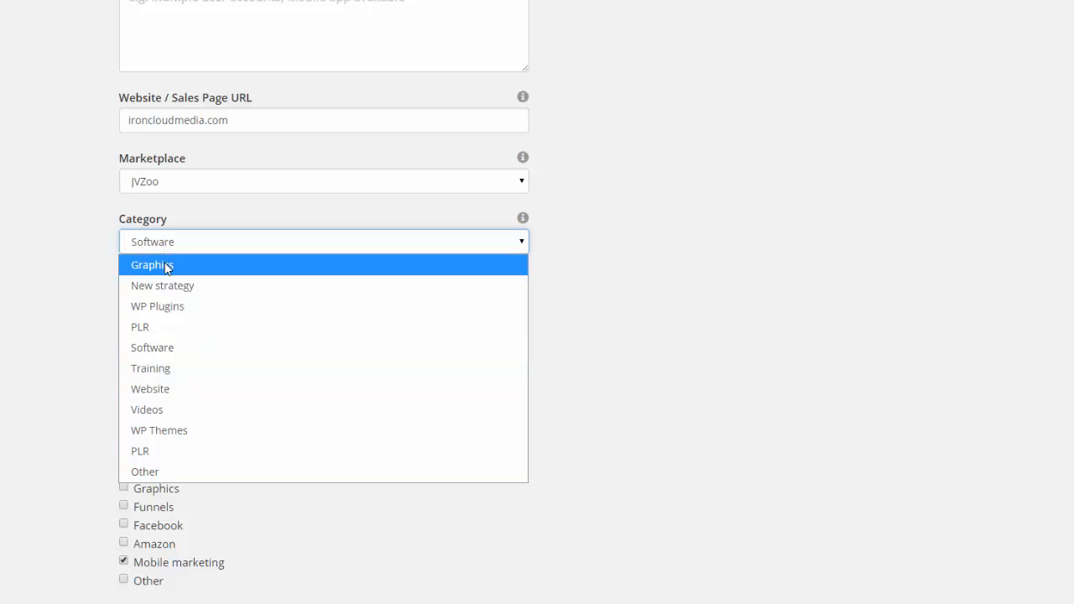
click(169, 264)
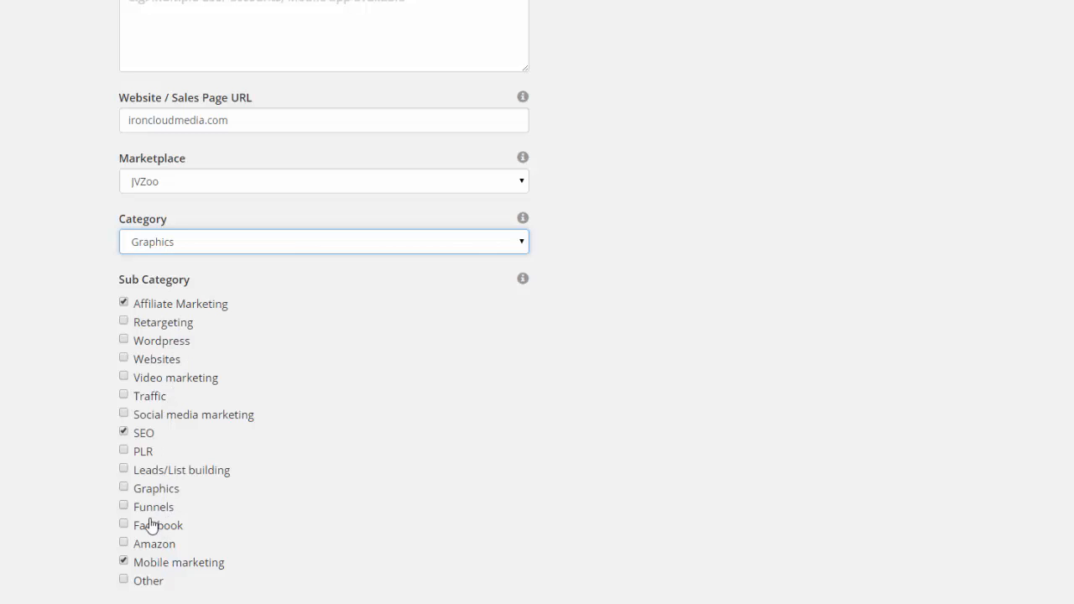
click(124, 524)
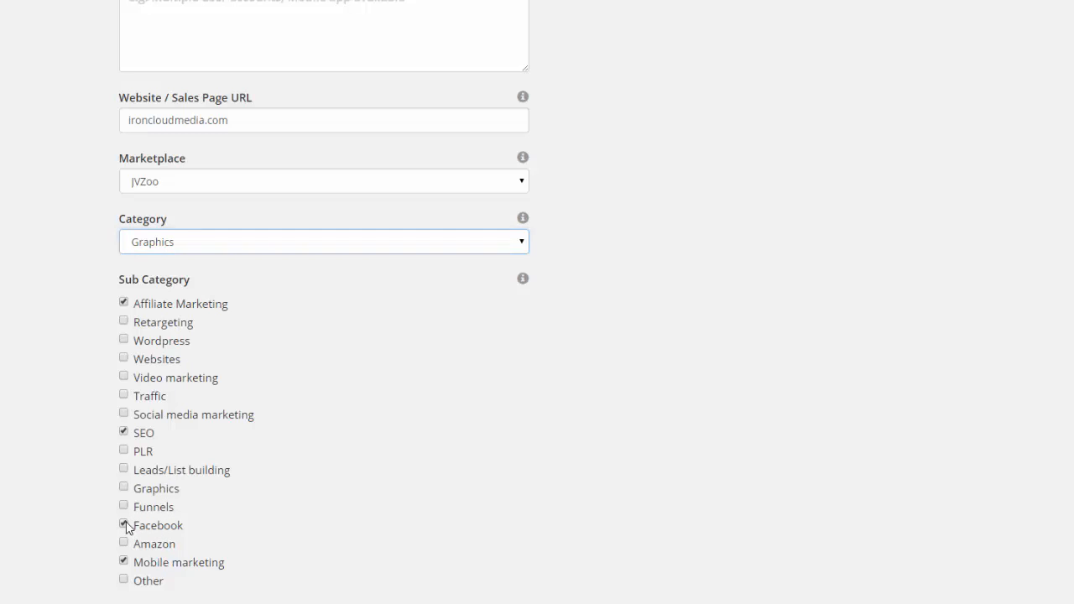
click(124, 525)
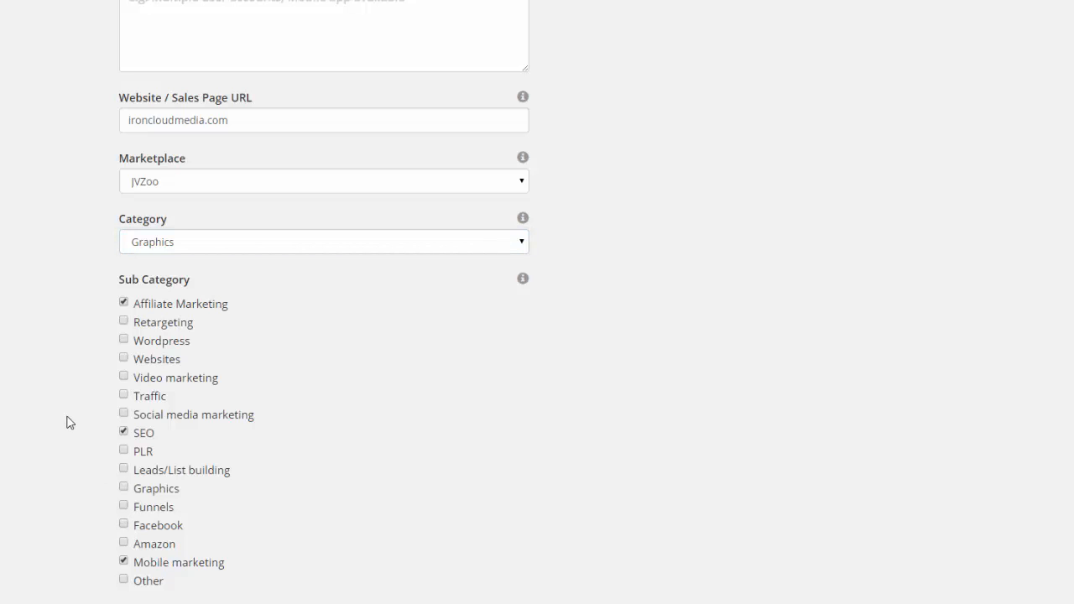
Reveal the form's additional info fields, including transaction IDs, payment type and product guarantee
scroll(68, 422, down, 1)
scroll(64, 422, up, 5)
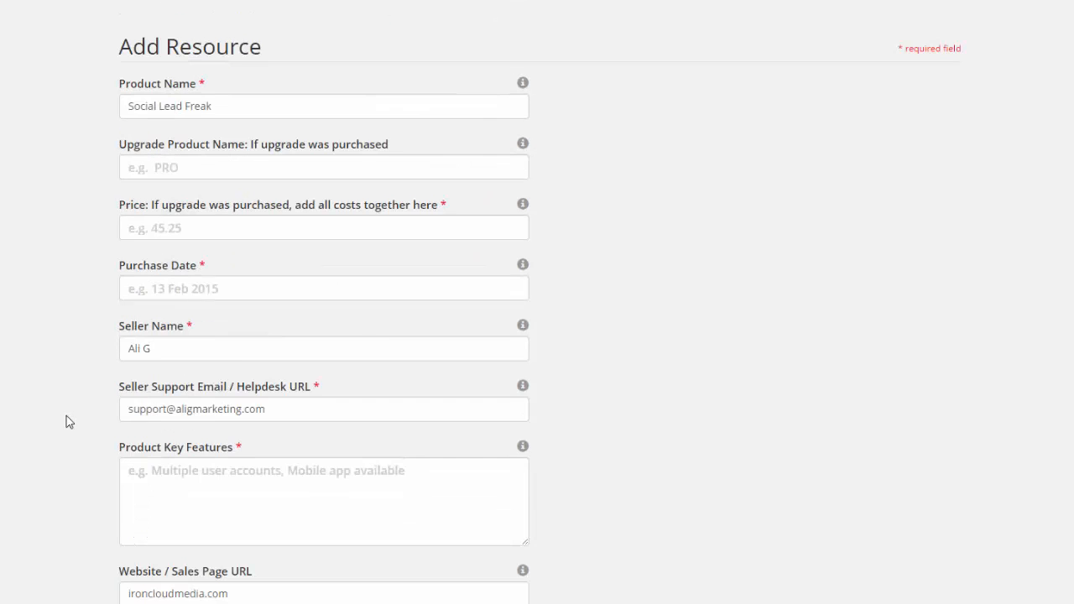
scroll(74, 453, down, 6)
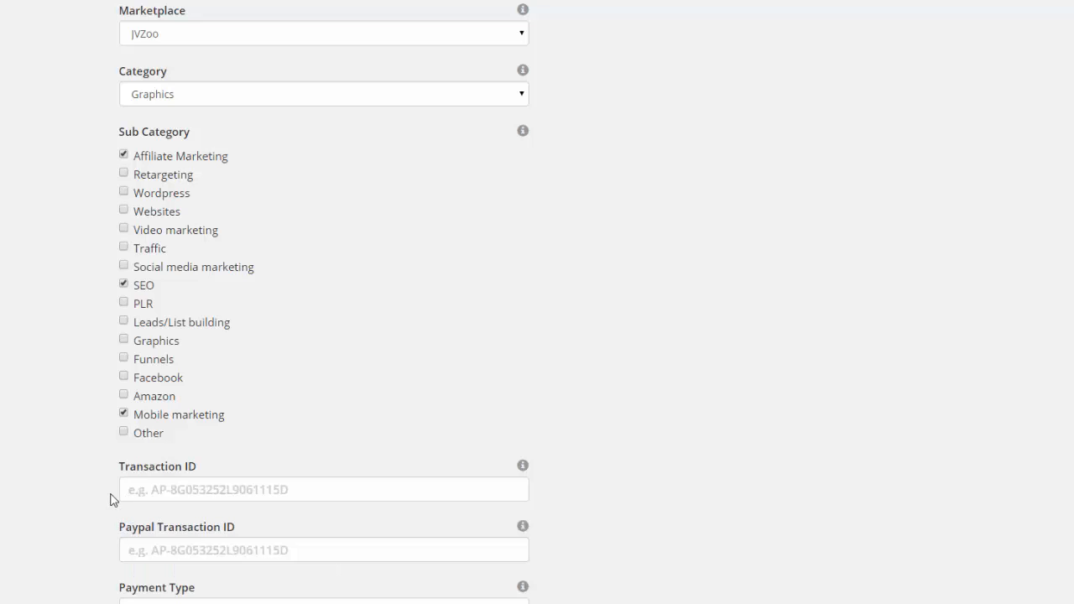
scroll(108, 498, down, 3)
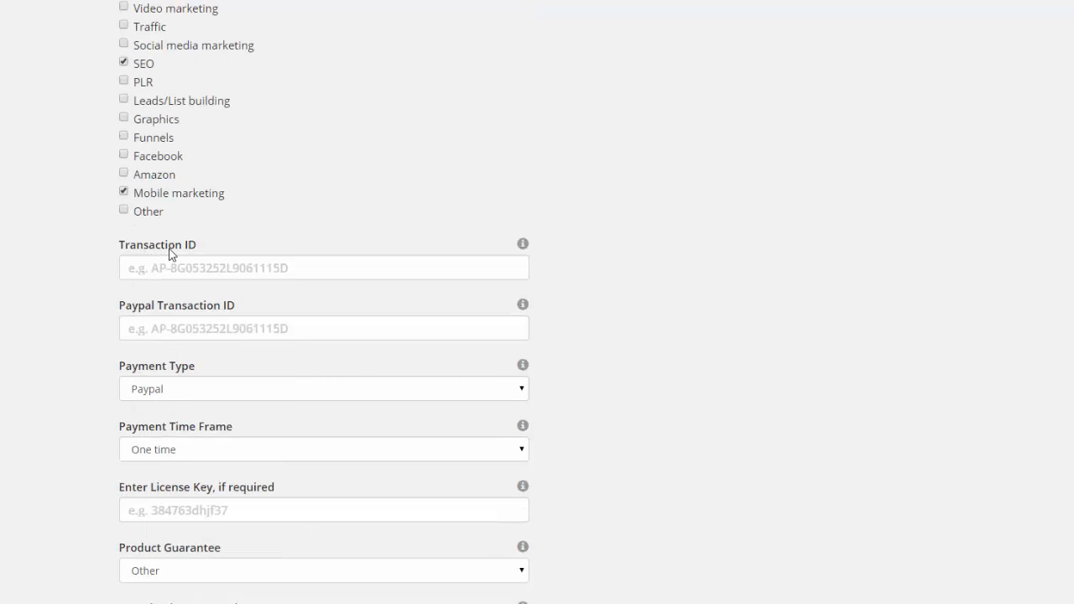
scroll(181, 267, down, 1)
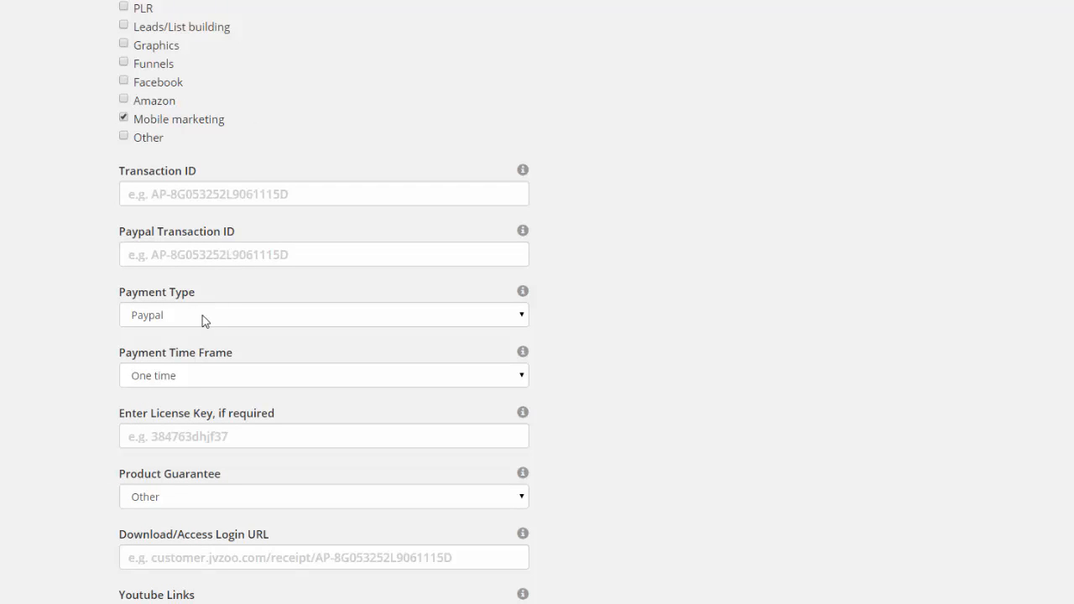
Examine the Payment Time Frame options and the license key field without changing them
click(190, 376)
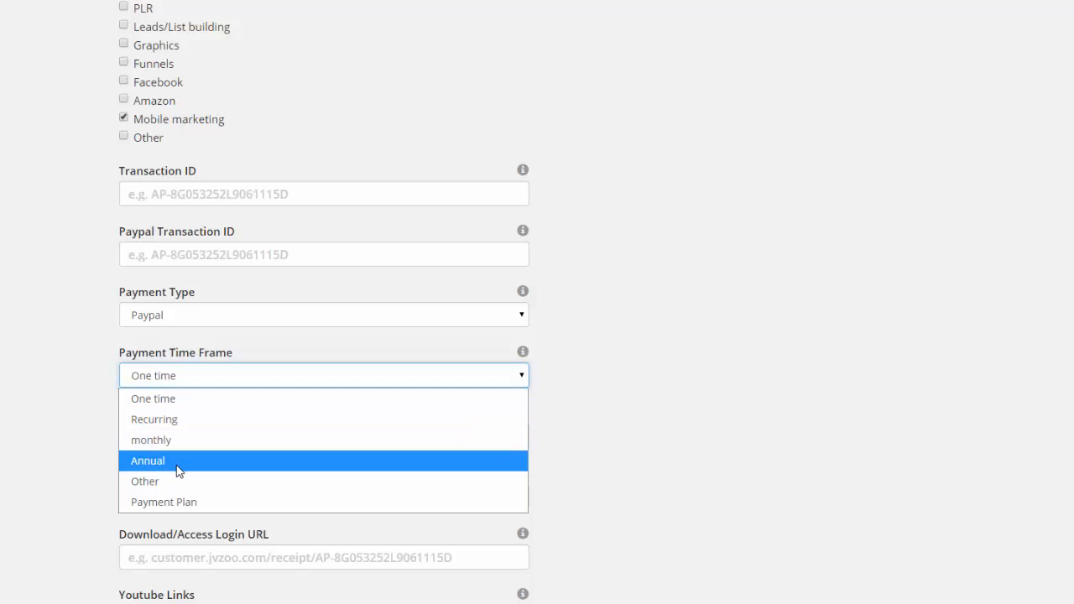
click(88, 383)
scroll(85, 380, down, 1)
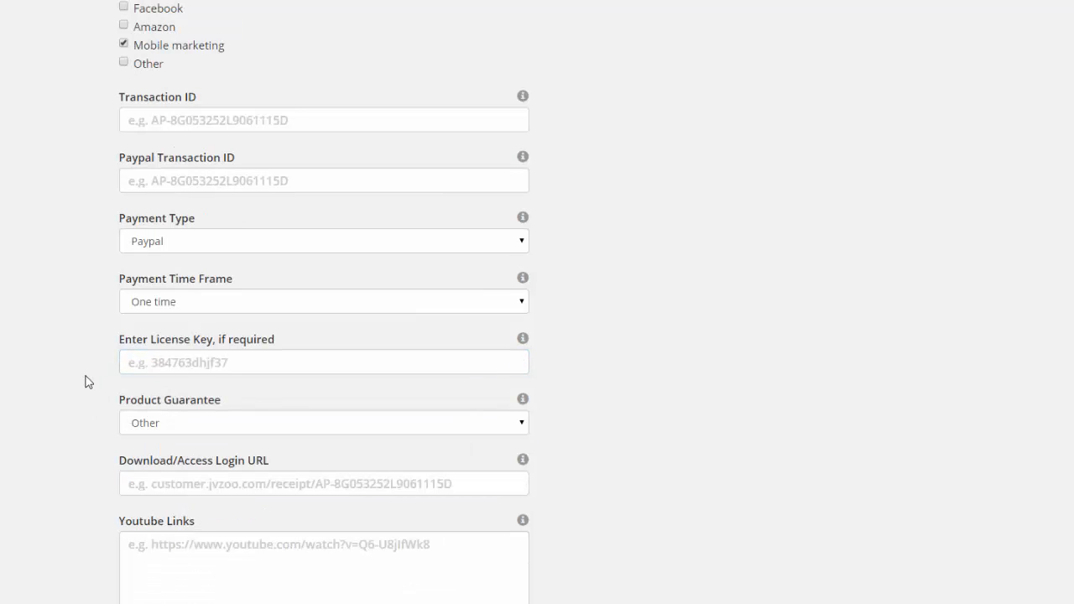
click(182, 363)
scroll(182, 362, down, 2)
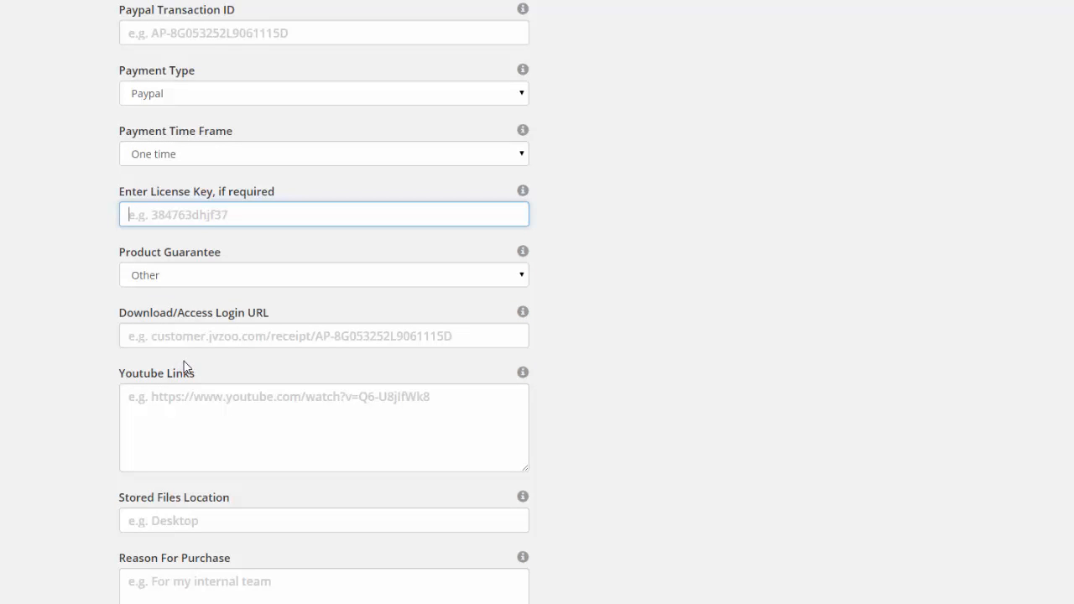
Set the product guarantee to 30 Days
click(173, 276)
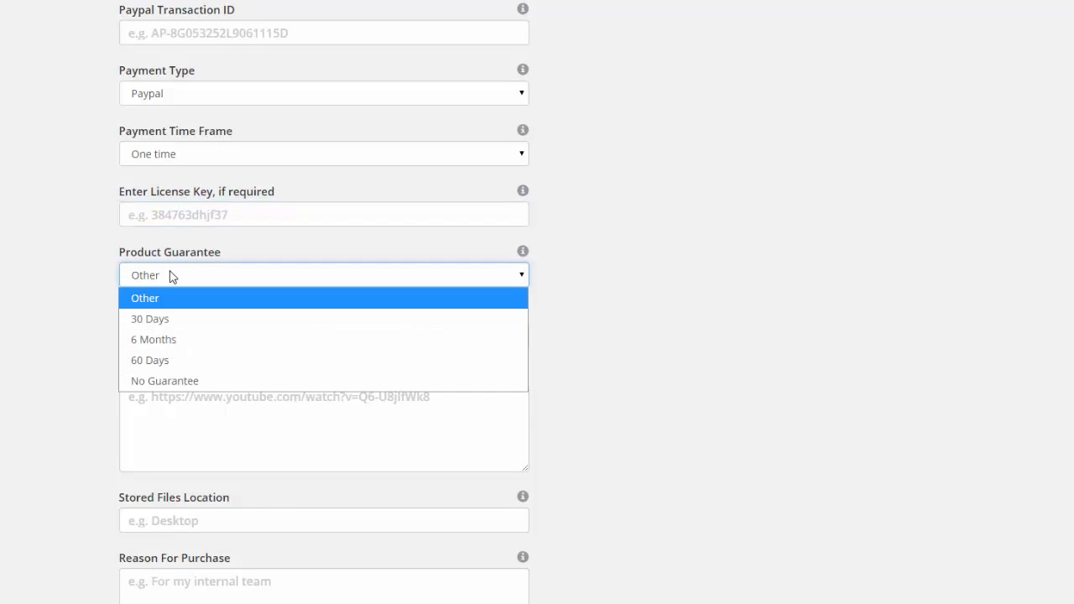
click(149, 246)
scroll(145, 252, up, 1)
scroll(140, 264, down, 1)
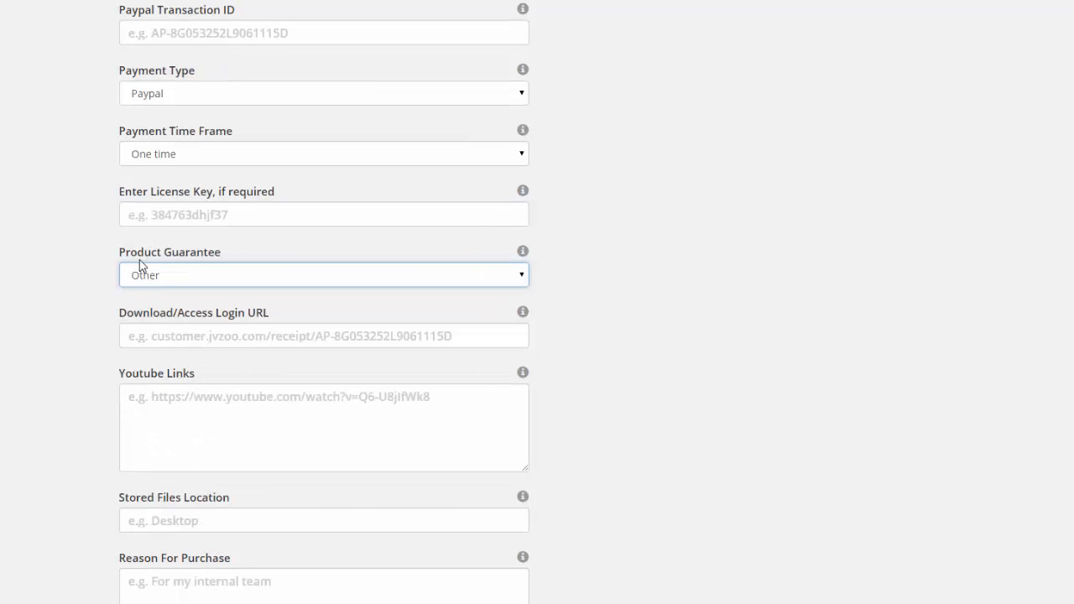
click(161, 276)
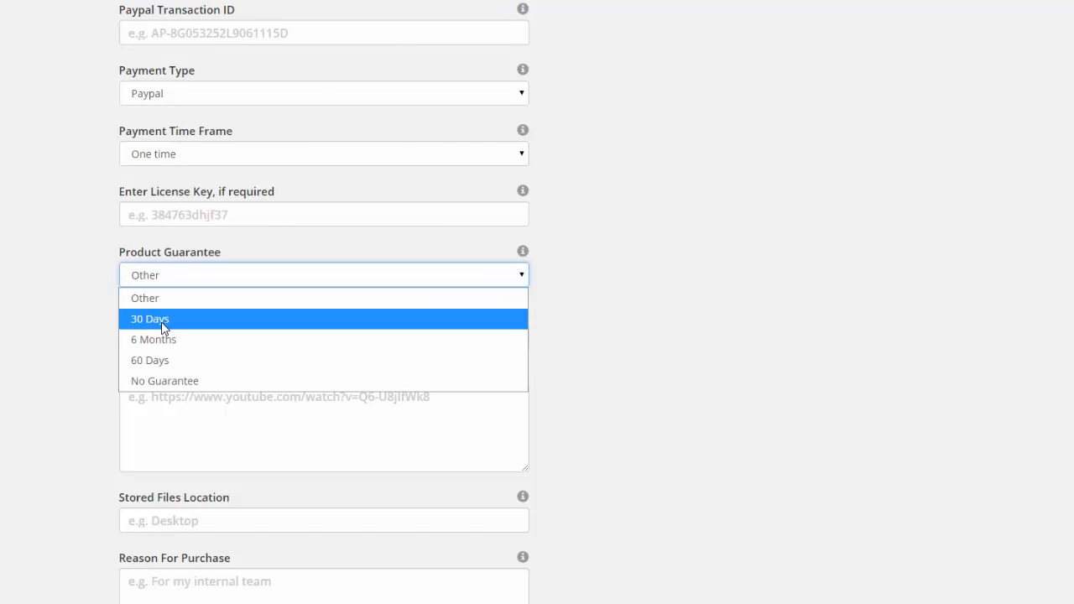
click(166, 318)
click(92, 293)
scroll(81, 293, down, 1)
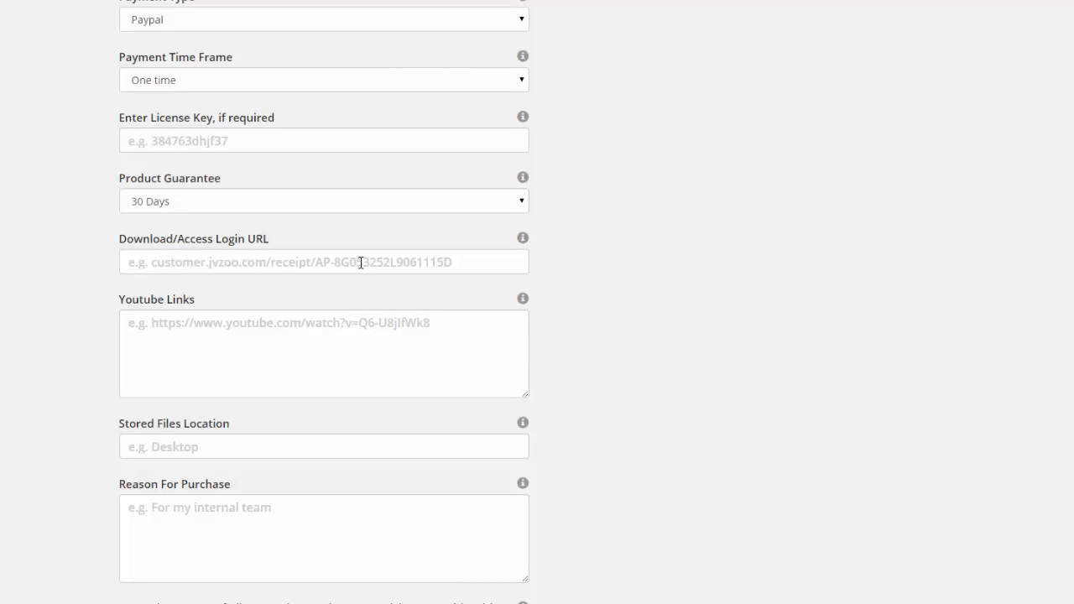
Examine the Youtube Links, Stored Files Location, Reason For Purchase and following note fields
scroll(57, 256, down, 2)
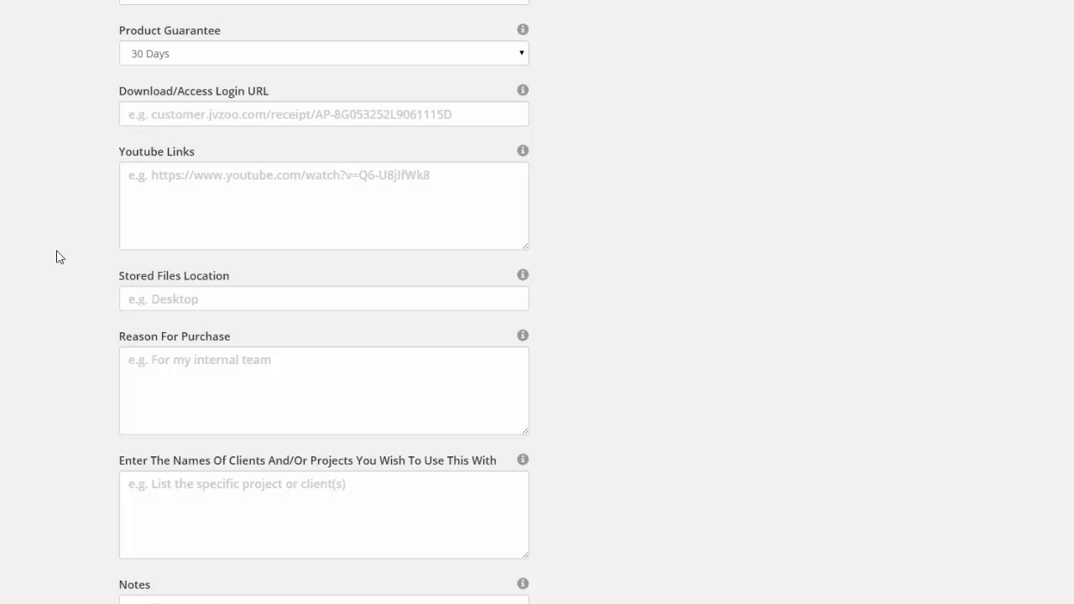
click(240, 172)
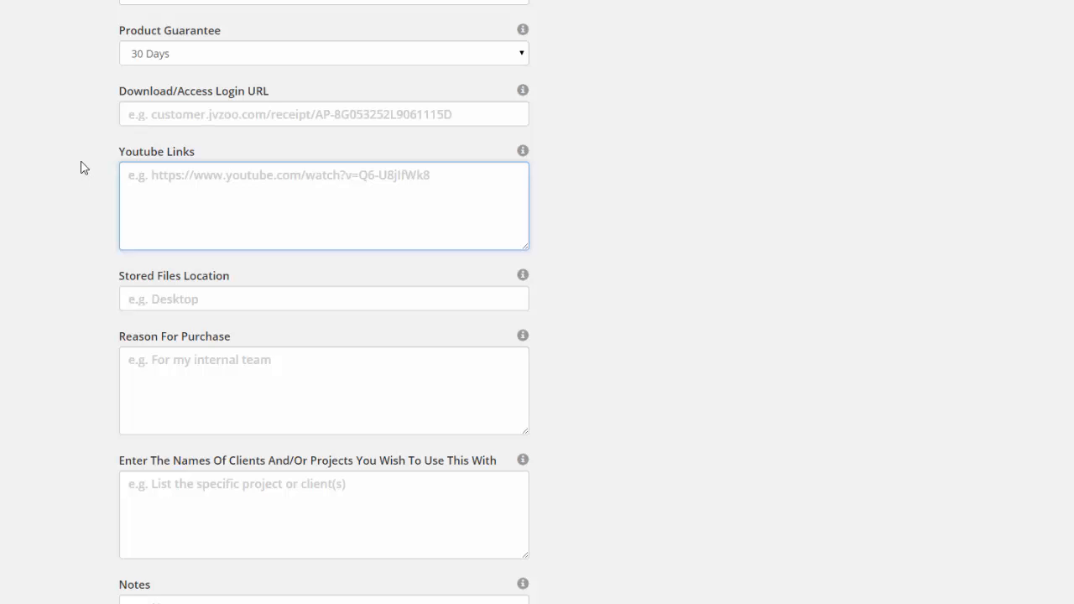
scroll(81, 168, down, 2)
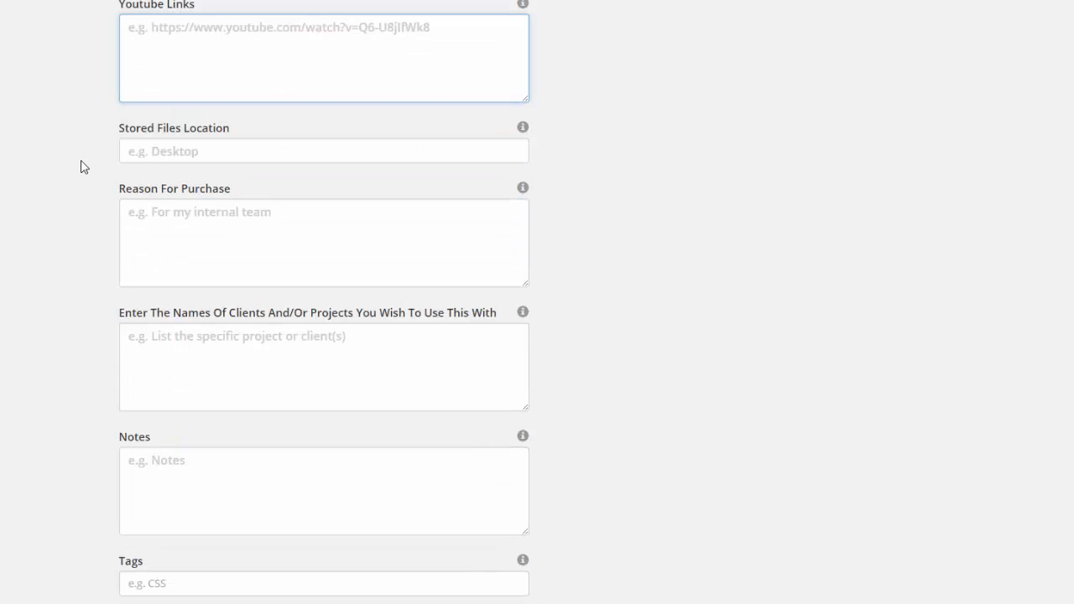
click(130, 151)
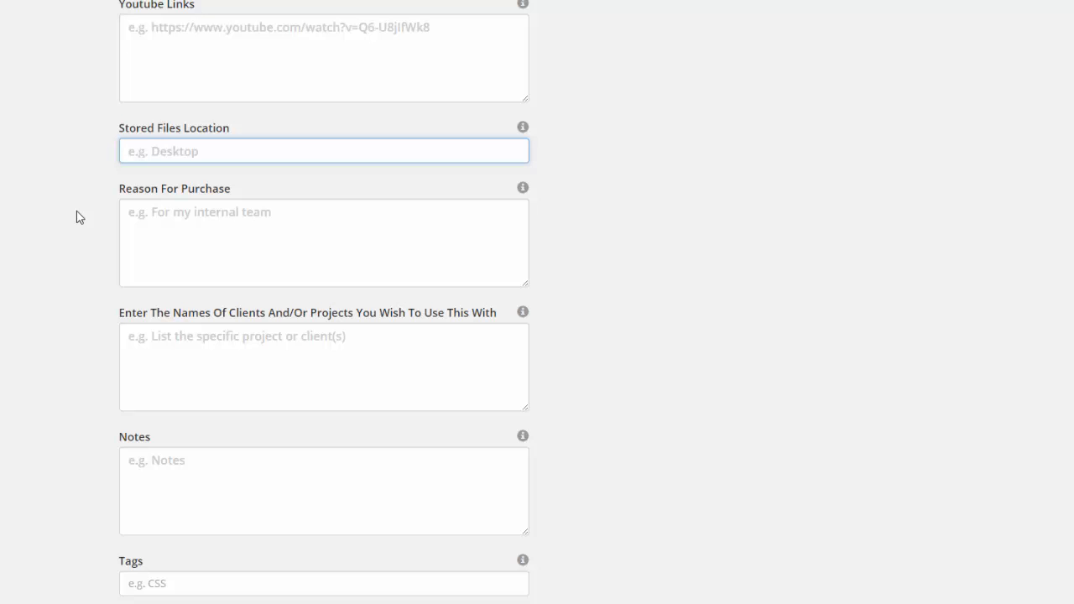
click(153, 151)
double_click(70, 164)
scroll(72, 163, down, 1)
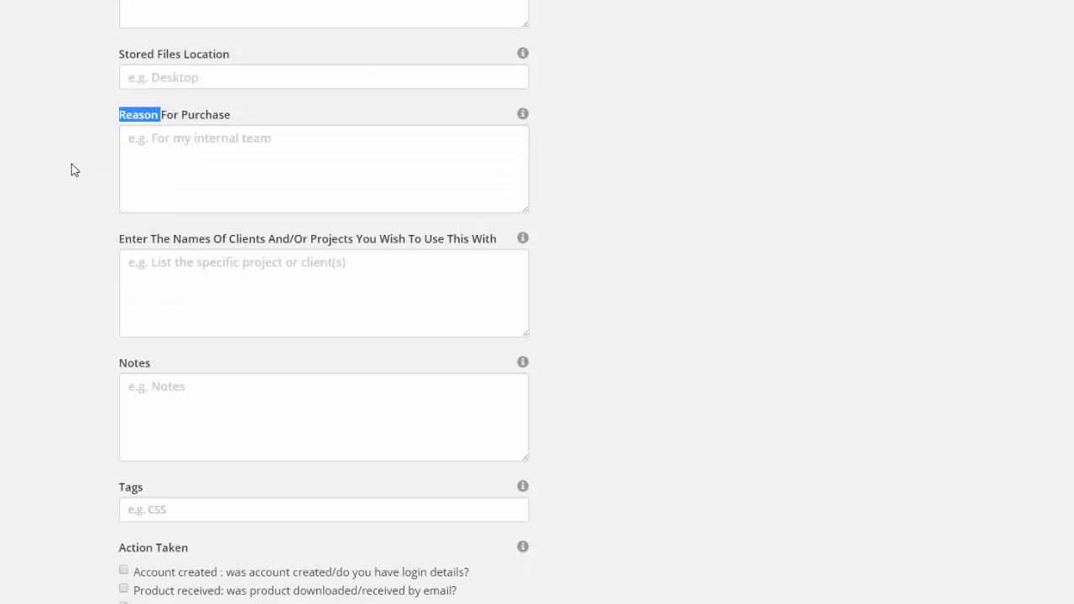
click(205, 167)
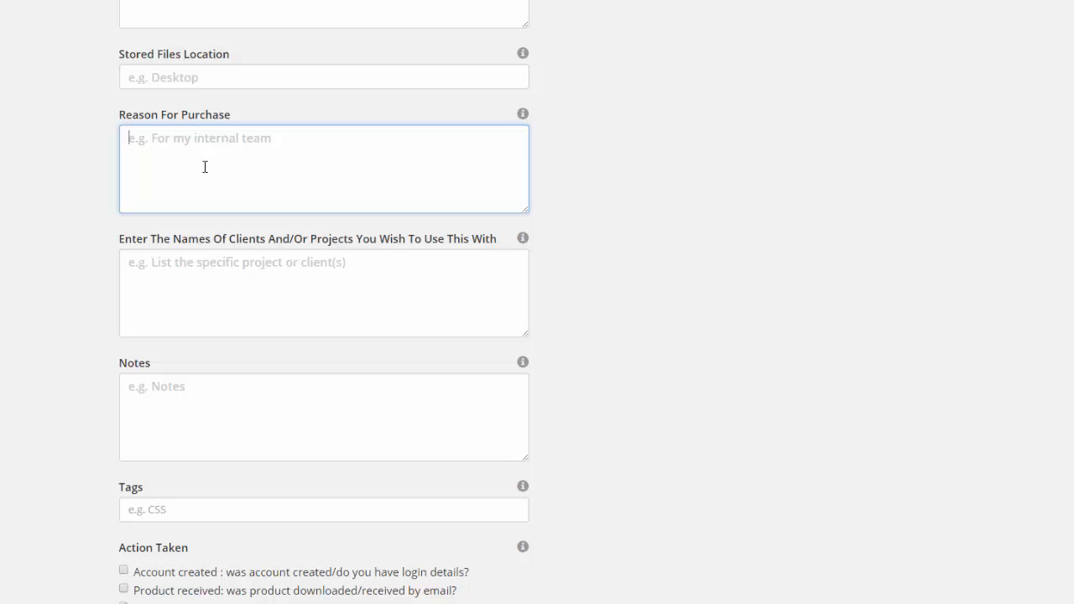
Examine the client and project names, Notes and Tags fields without filling them in
scroll(205, 166, down, 1)
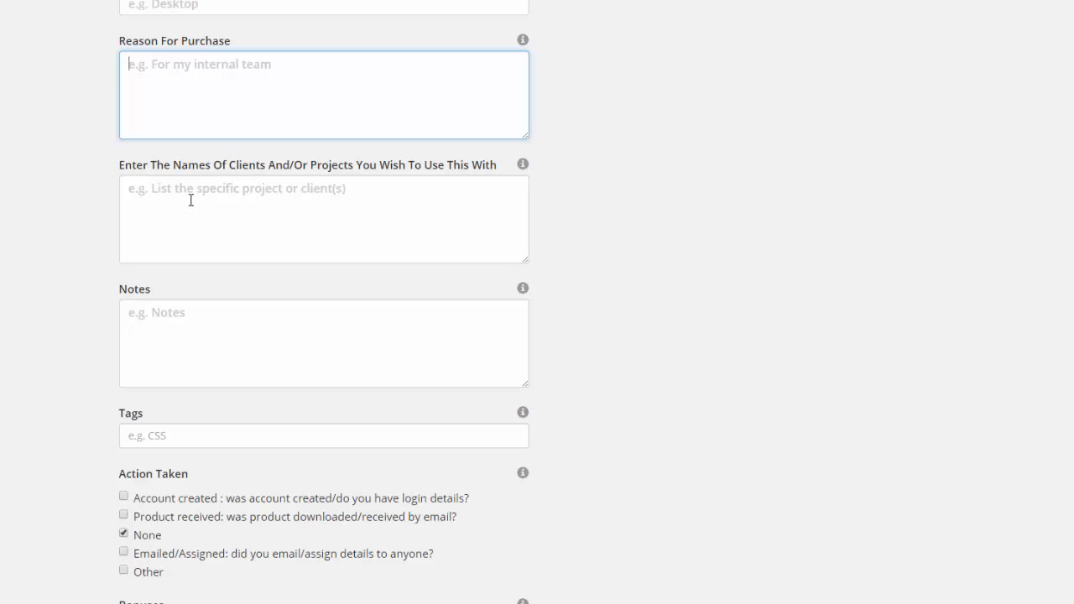
click(191, 196)
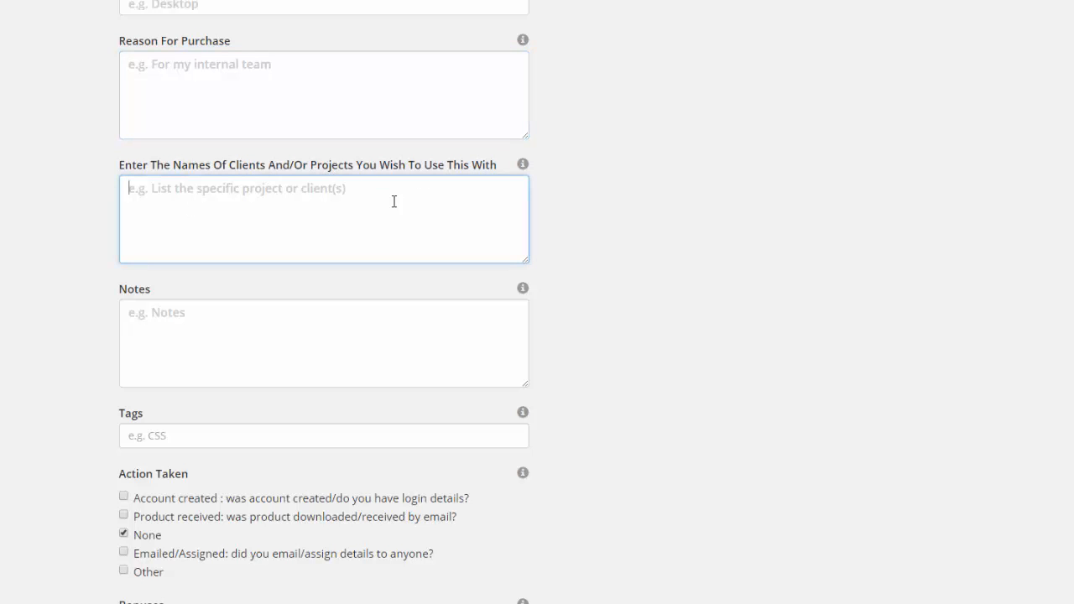
scroll(260, 218, down, 2)
click(205, 202)
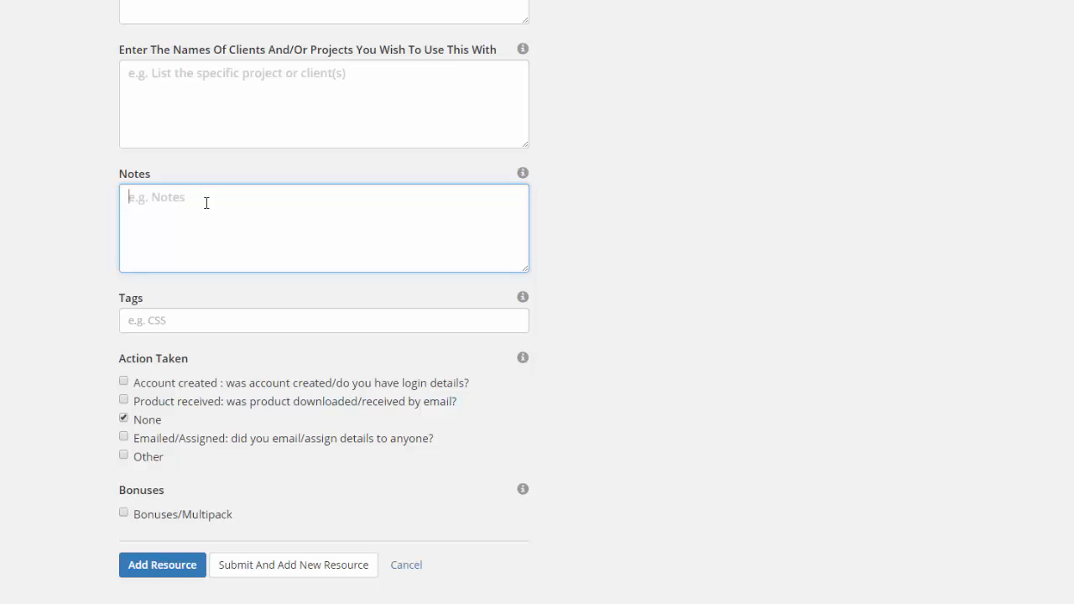
click(169, 318)
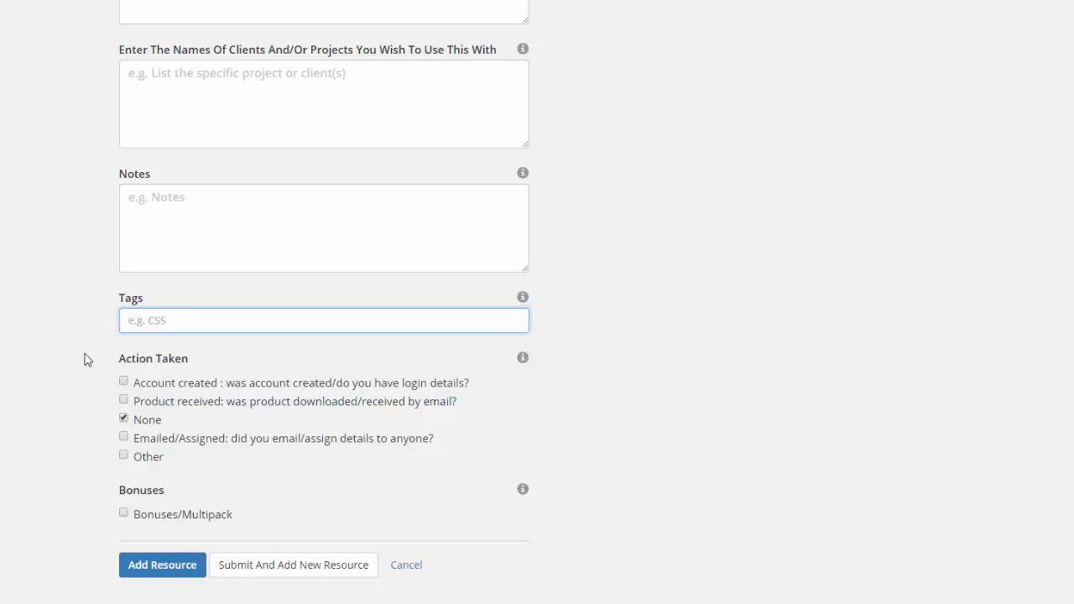
Mark Account created and Product received as the actions taken, clear None, and enable Bonuses/Multipack
click(123, 382)
click(124, 400)
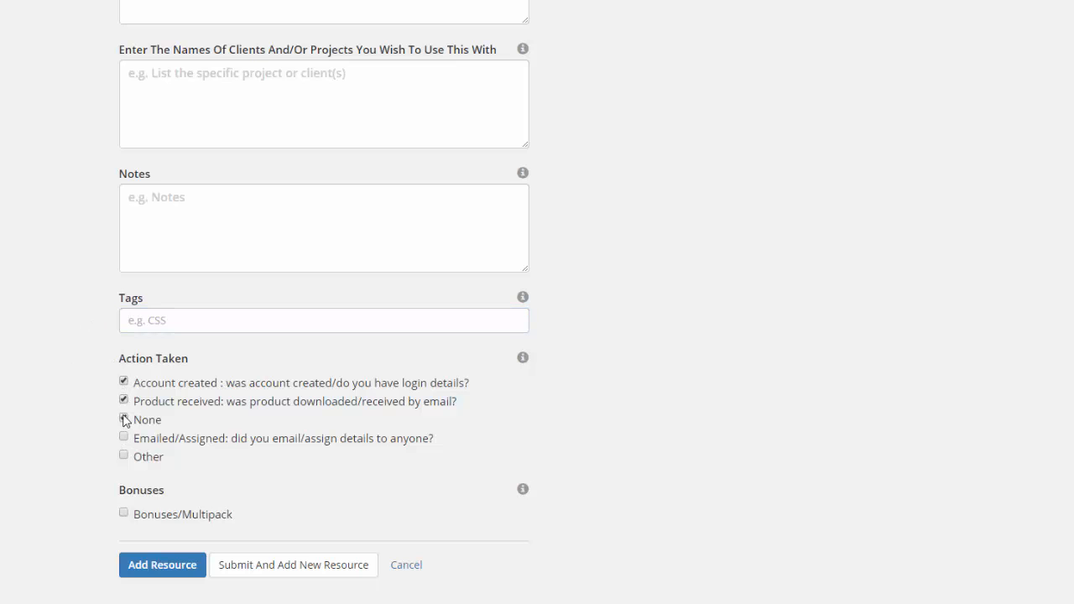
click(124, 419)
click(123, 514)
scroll(467, 122, up, 1)
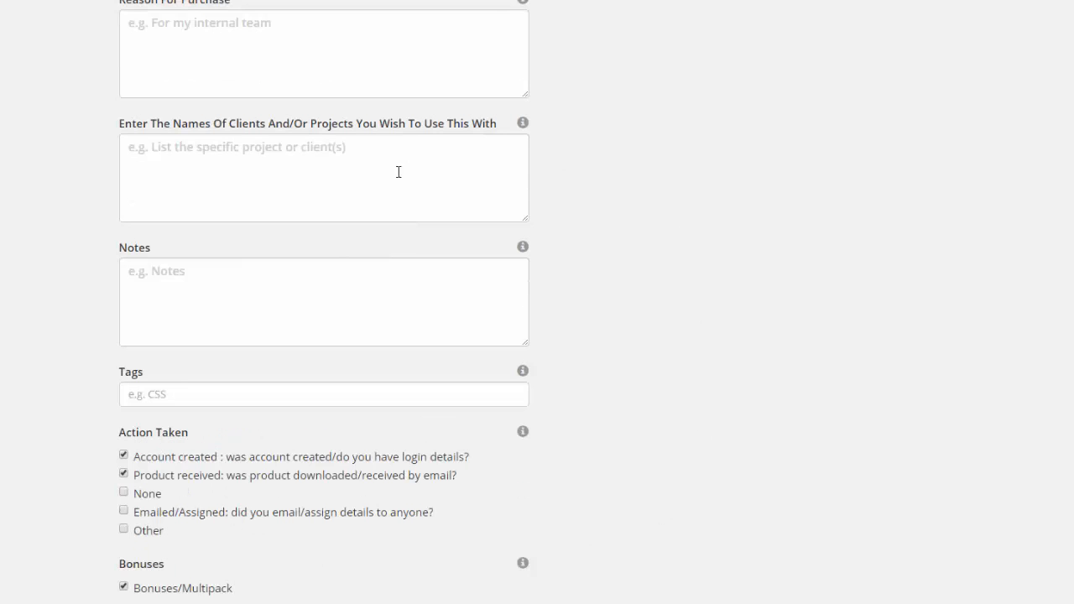
scroll(359, 200, up, 4)
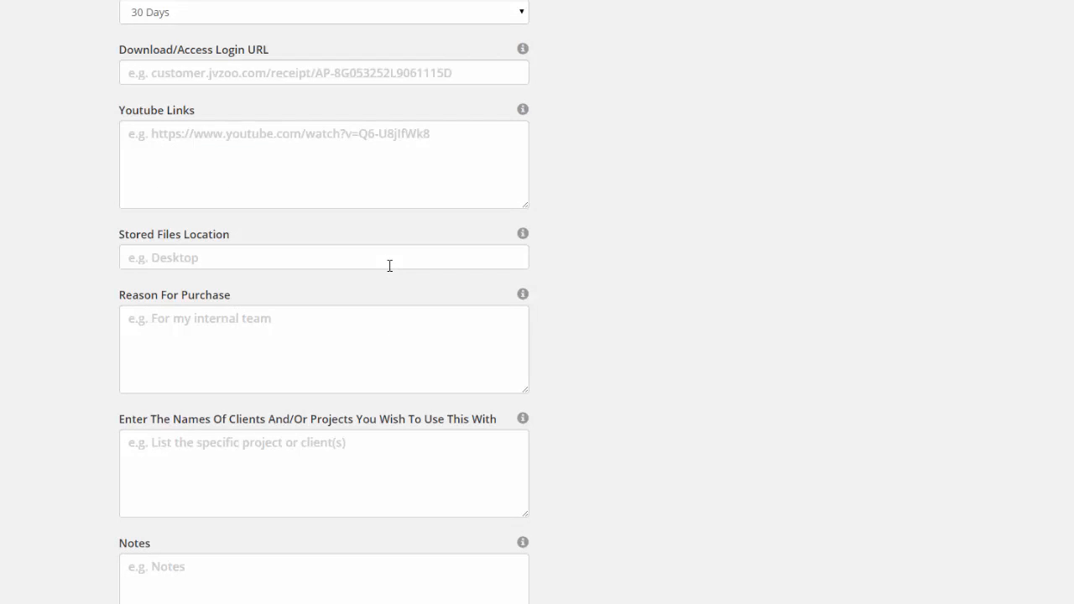
scroll(377, 285, down, 1)
scroll(277, 266, down, 3)
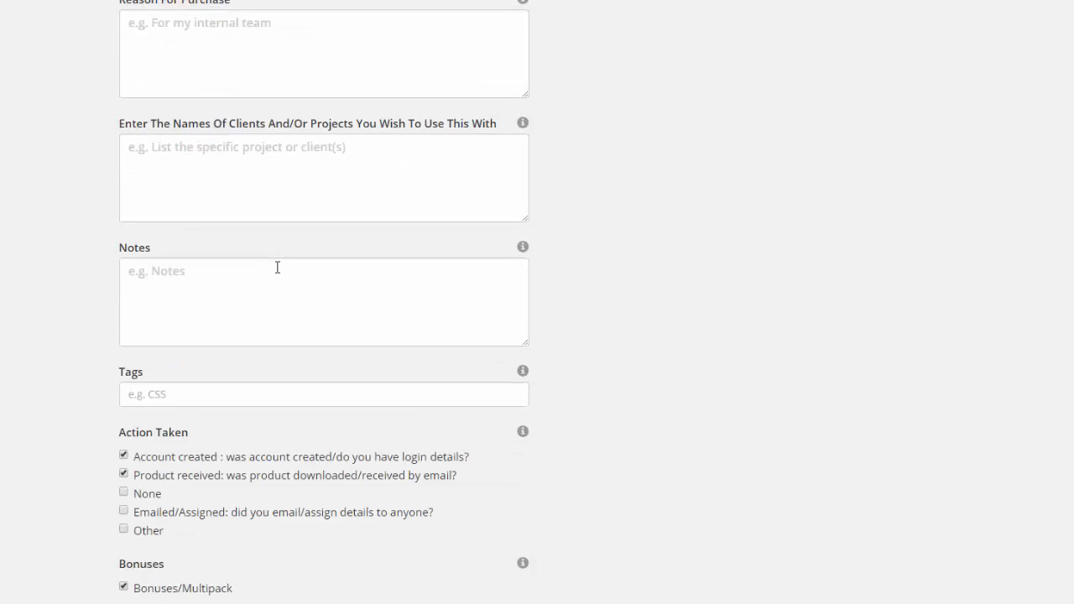
scroll(278, 267, down, 1)
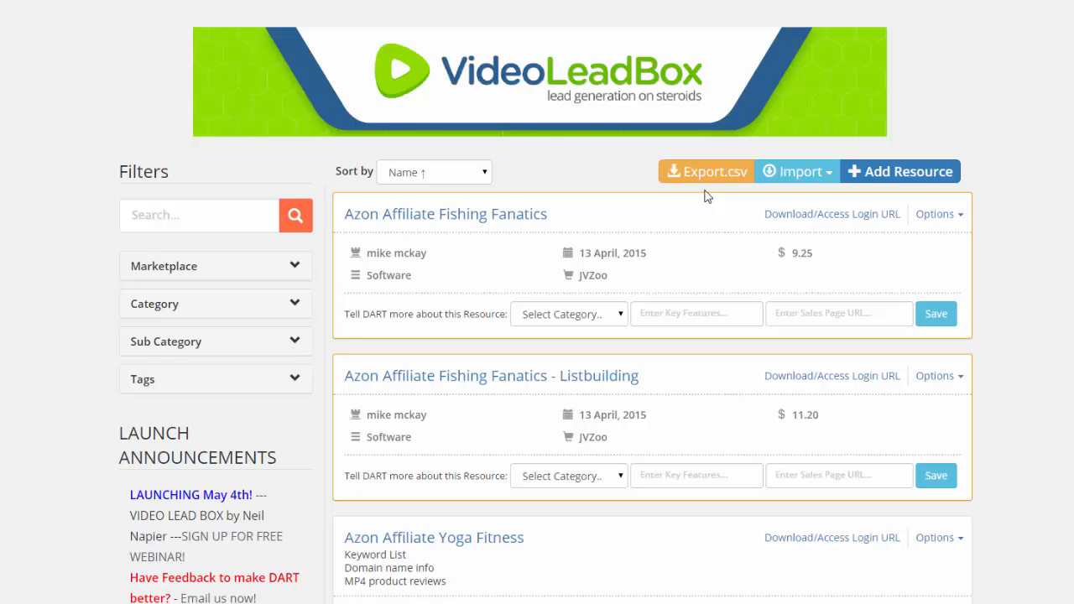
Start an import from JVZoo, submit the account's email and password, and decline saving the login in RoboForm
click(822, 176)
click(772, 201)
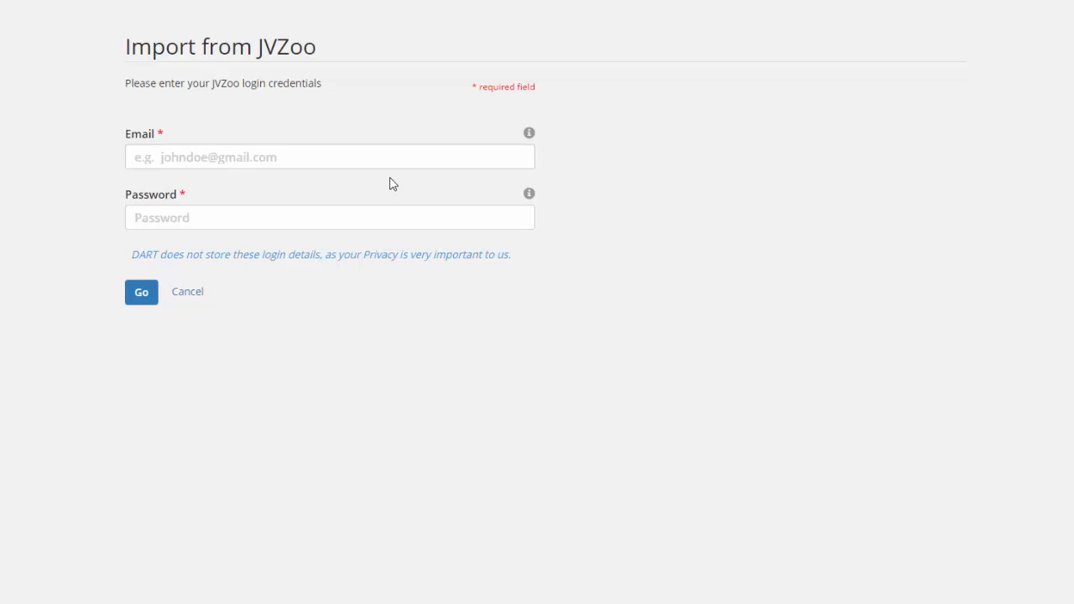
click(371, 162)
key(Return)
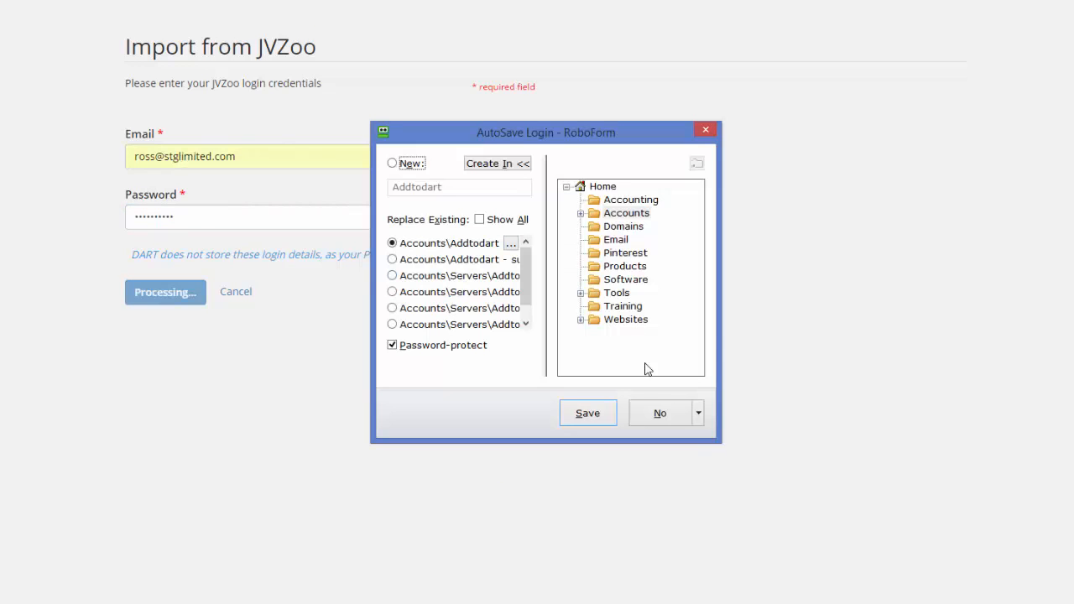
click(658, 413)
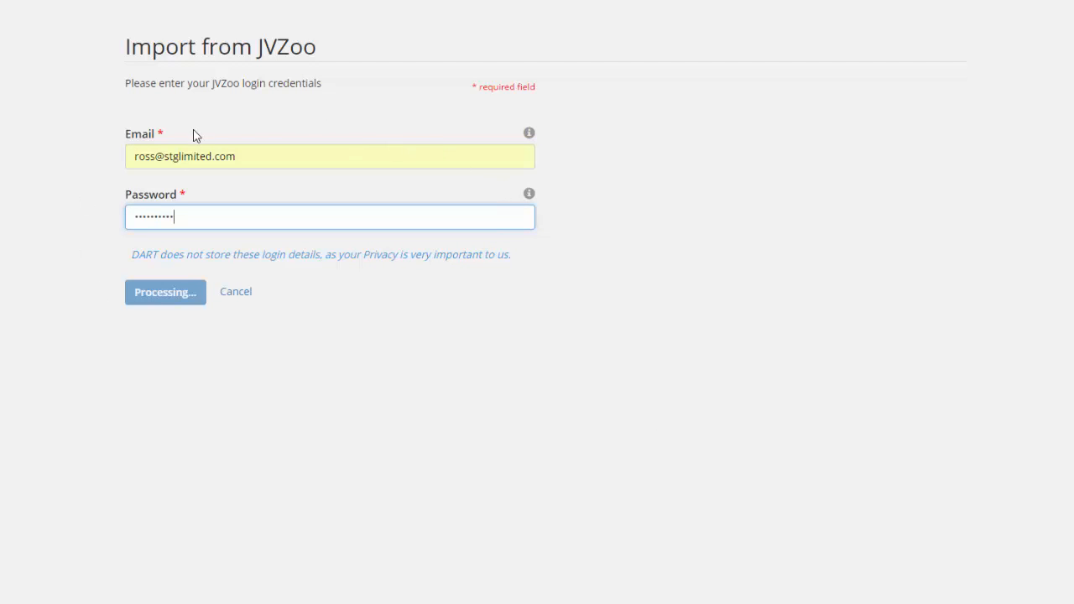
Look through the purchased JVZoo products offered for import, comparing already marked and unmarked ones
scroll(232, 118, down, 1)
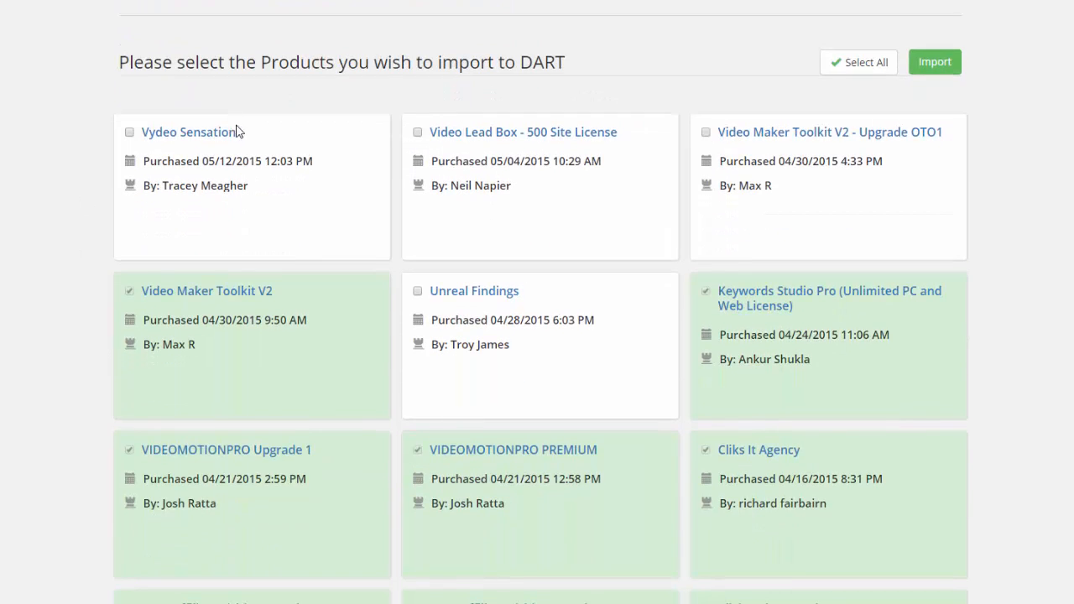
scroll(233, 135, down, 1)
scroll(231, 157, down, 20)
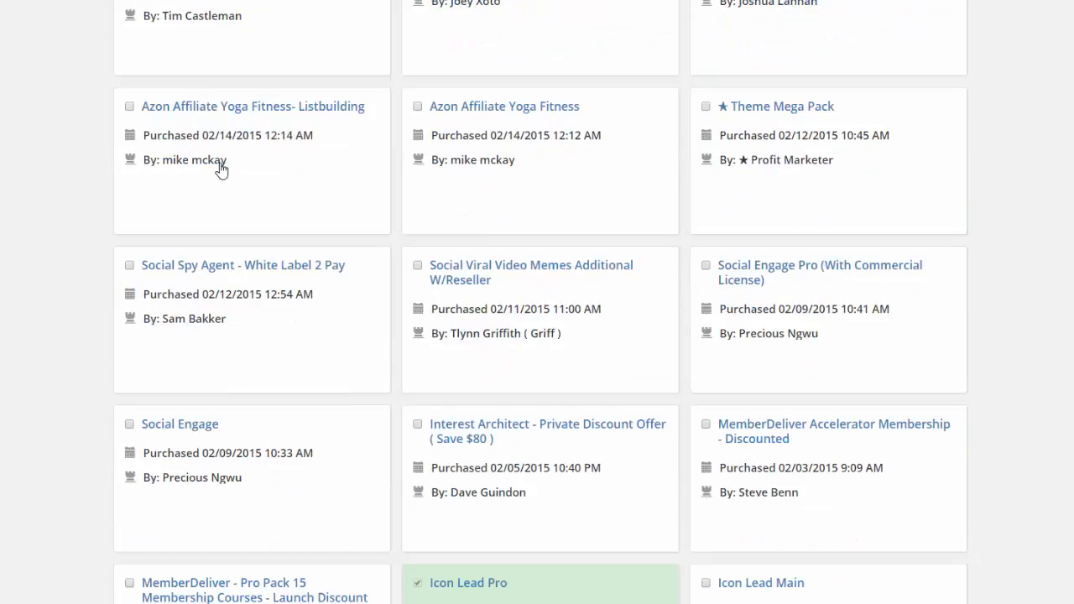
scroll(222, 172, down, 7)
scroll(222, 173, up, 20)
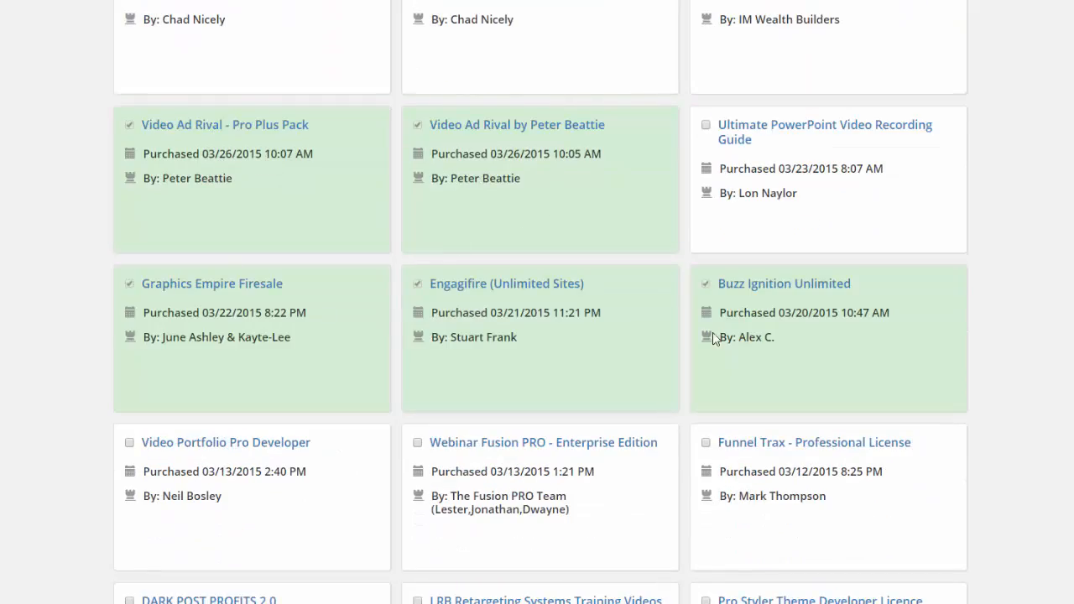
scroll(508, 332, up, 15)
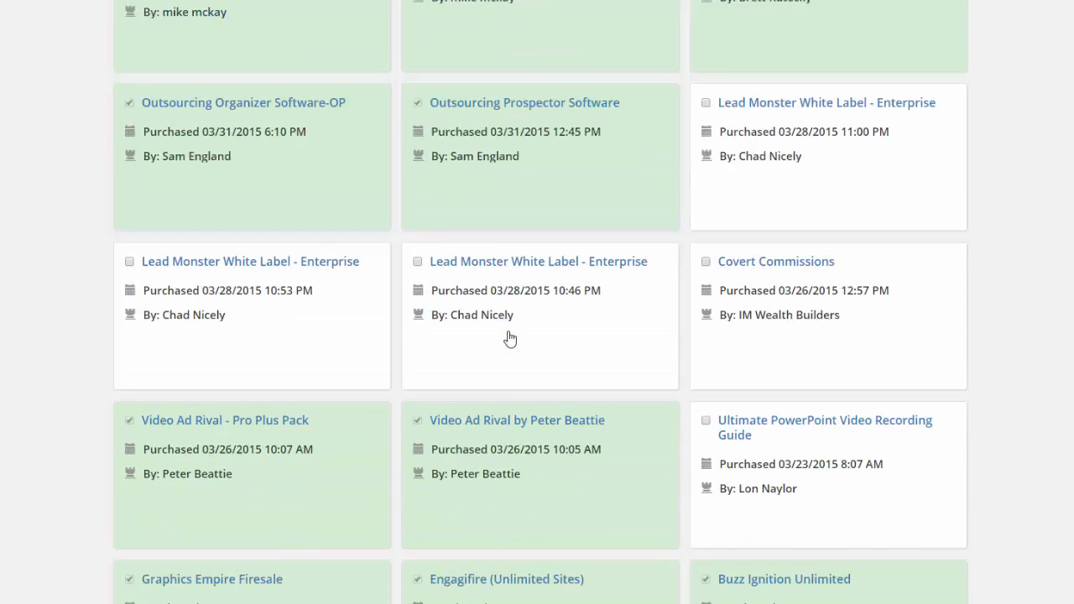
scroll(508, 336, down, 2)
scroll(508, 335, down, 2)
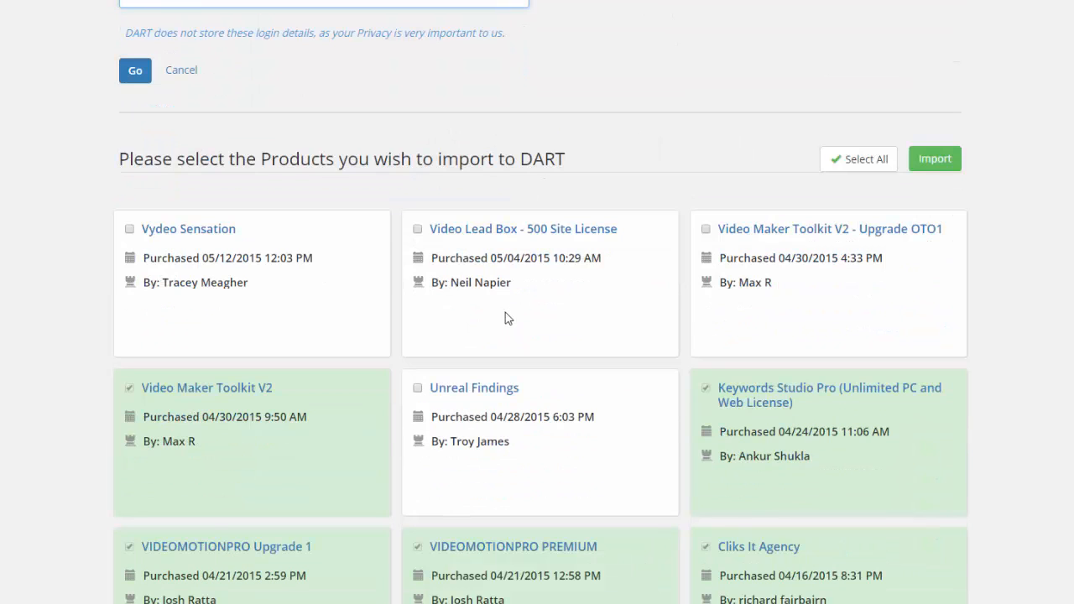
Import only the Vydeo Sensation product and search the resource list for "vydeo"
click(130, 231)
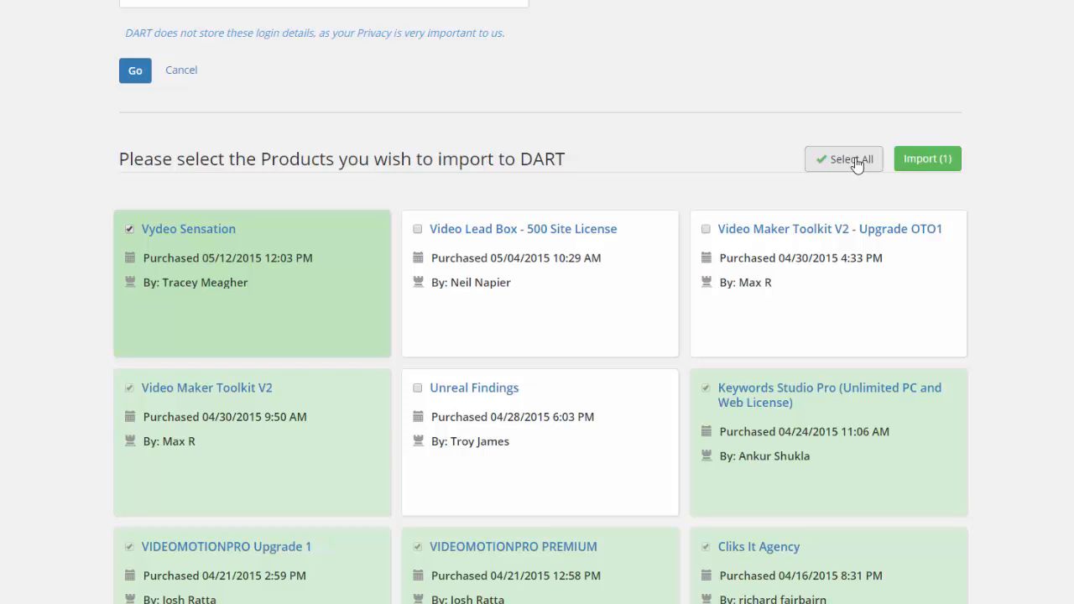
click(917, 167)
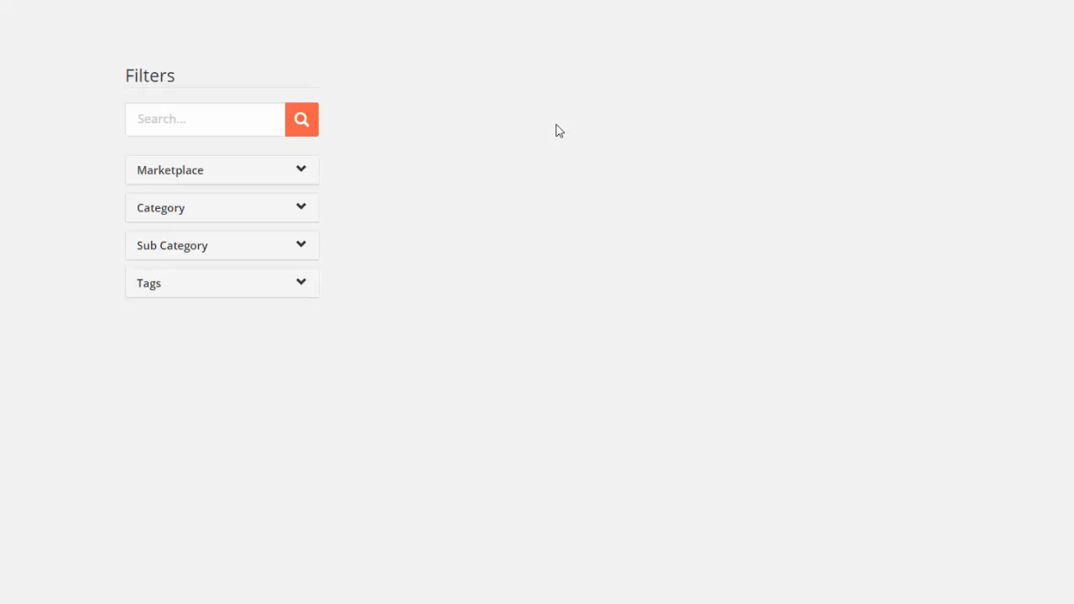
click(182, 217)
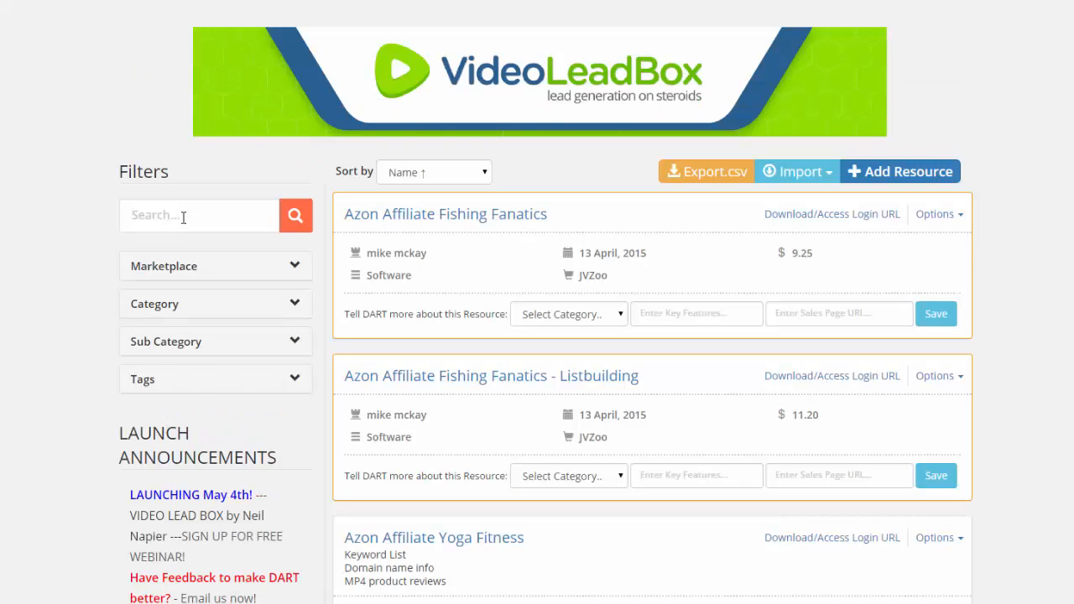
text(vydeo)
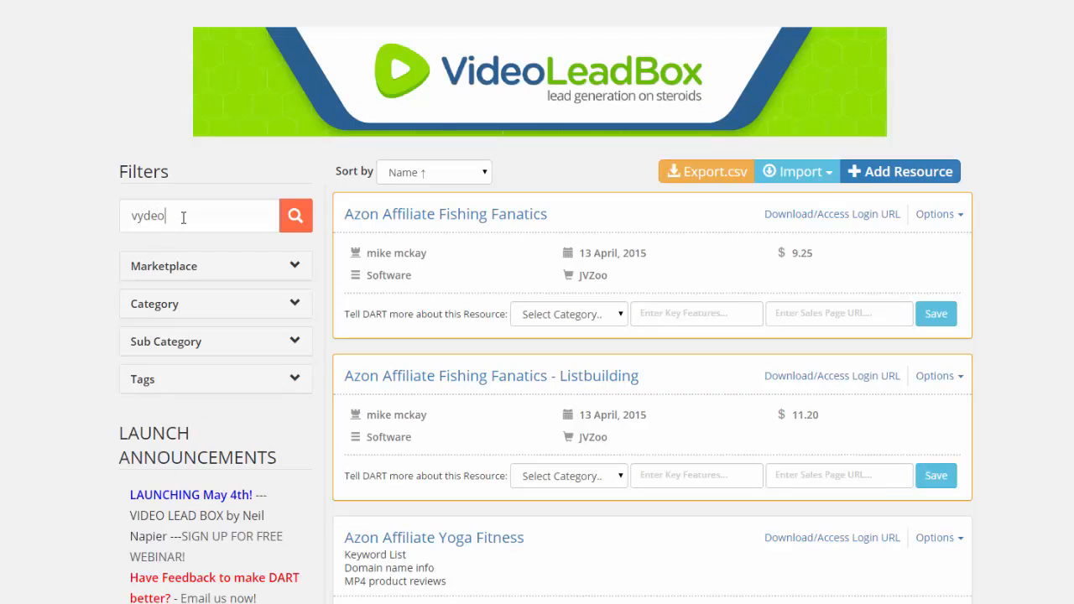
key(Return)
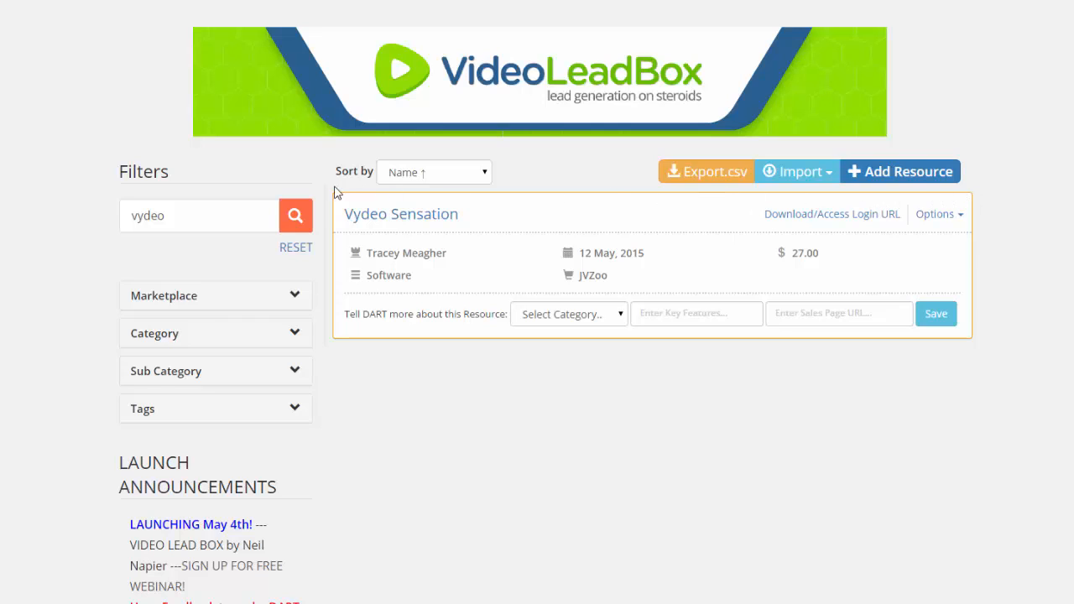
Choose Graphics as Vydeo Sensation's category without saving, and reset the resource search
click(621, 315)
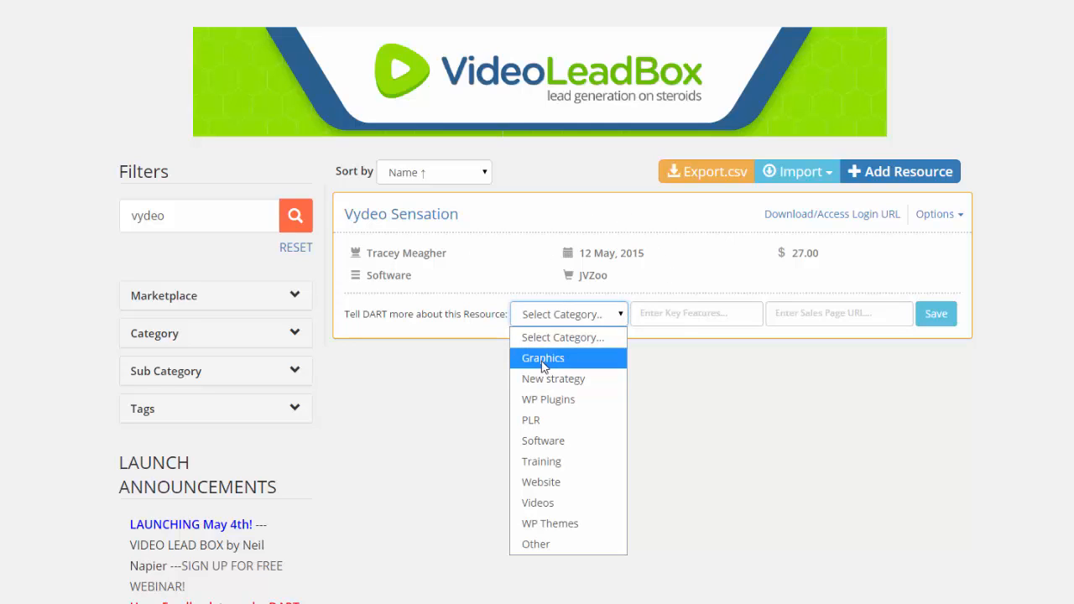
click(544, 358)
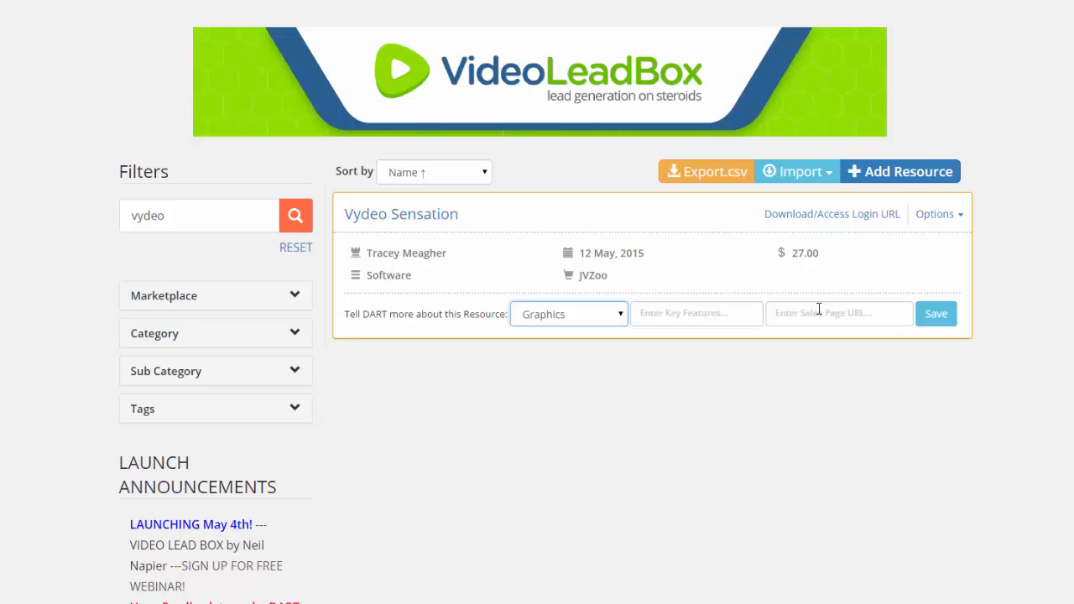
click(640, 312)
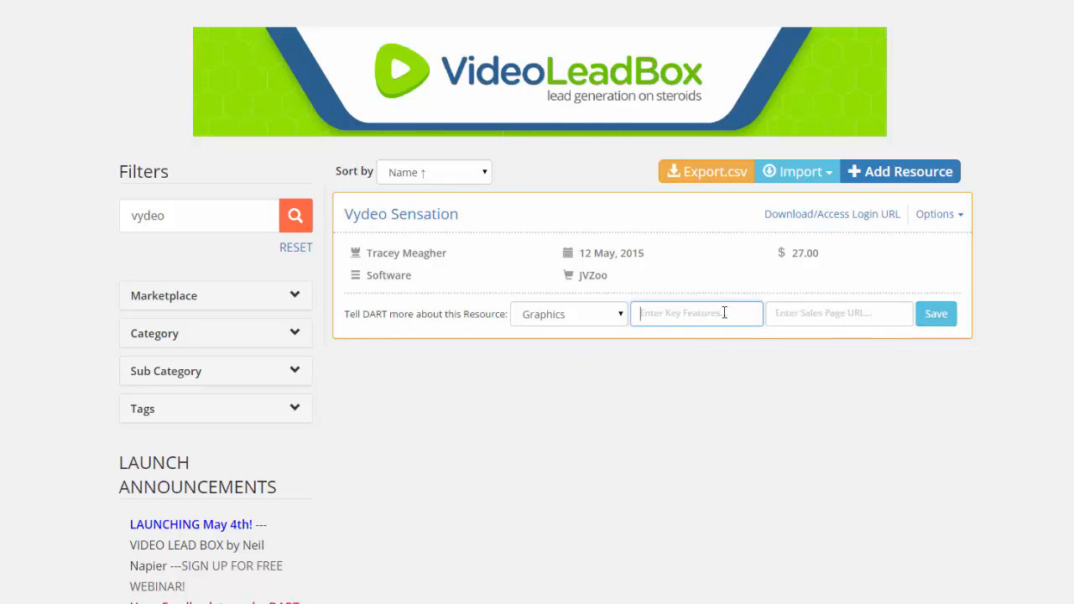
click(820, 315)
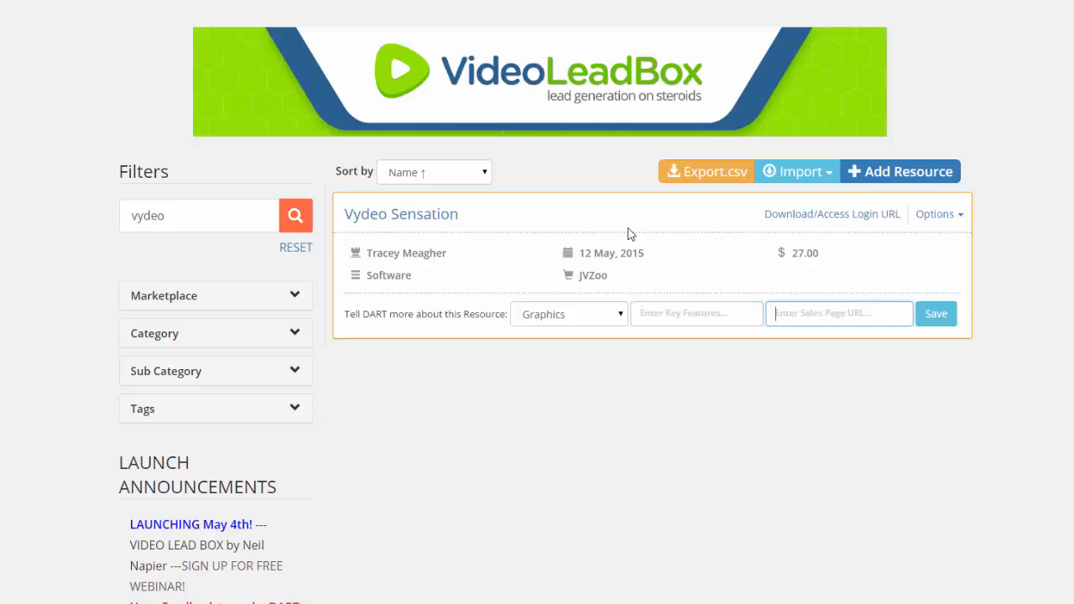
click(295, 249)
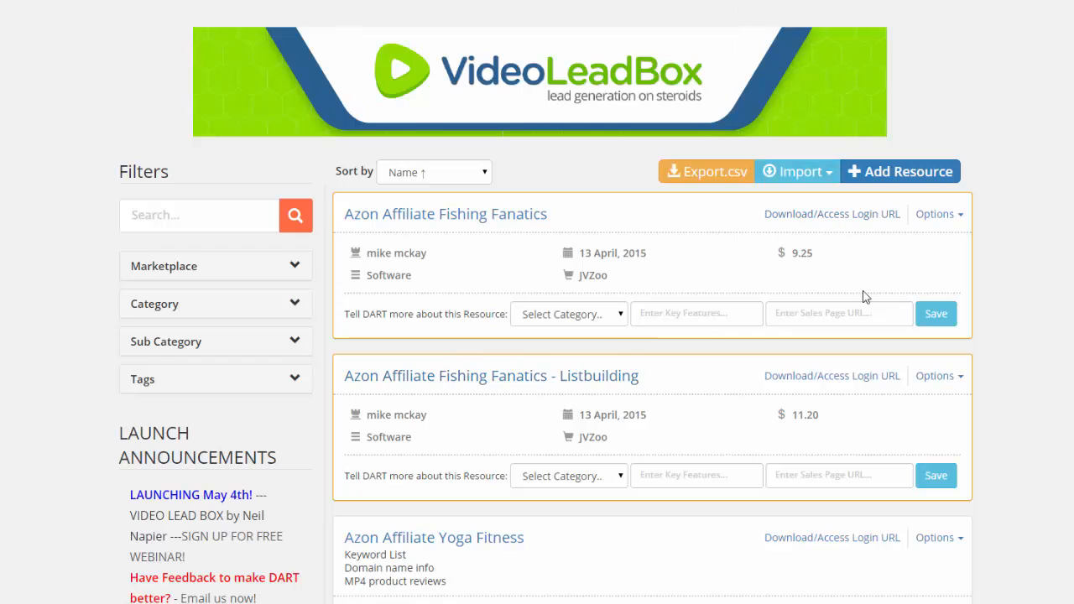
Open the subscription email reminder for Azon Affiliate Fishing Fanatics and set its subscription date to 26 May 2016
click(931, 220)
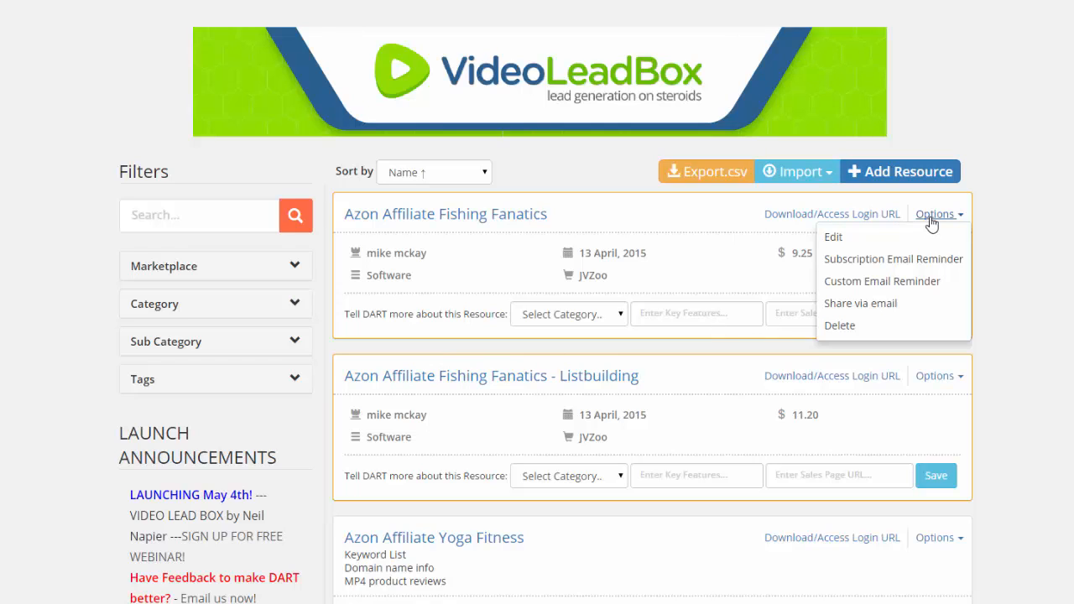
click(842, 263)
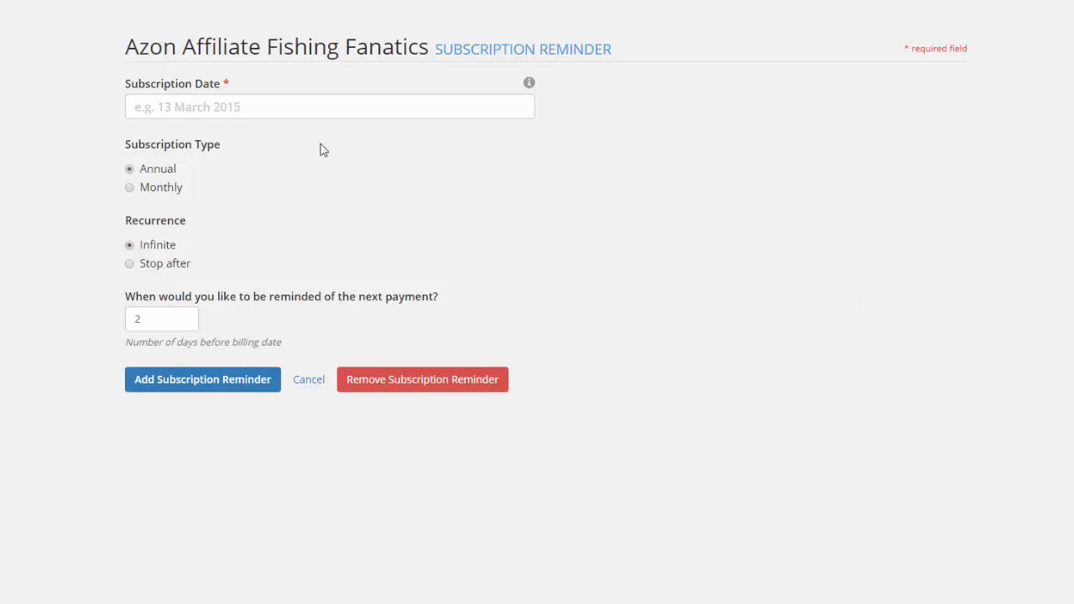
click(224, 108)
click(216, 141)
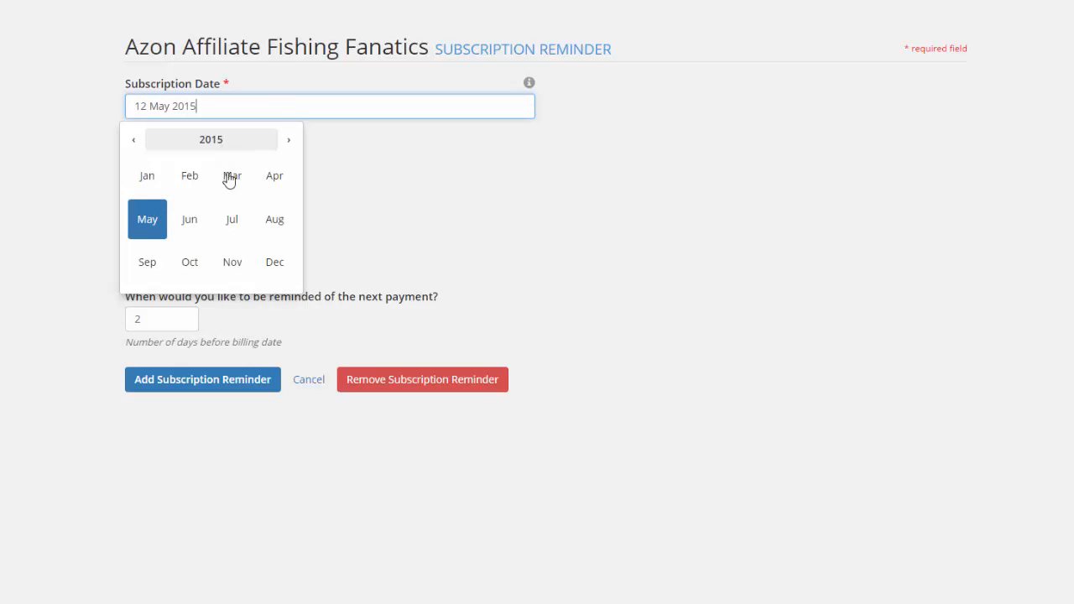
click(215, 149)
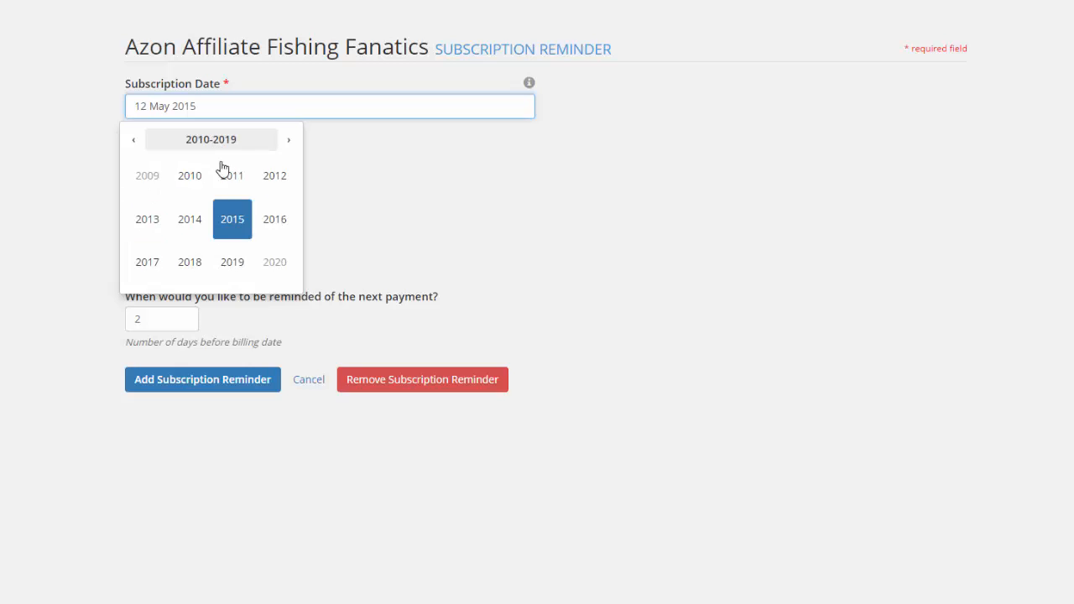
click(272, 223)
click(147, 219)
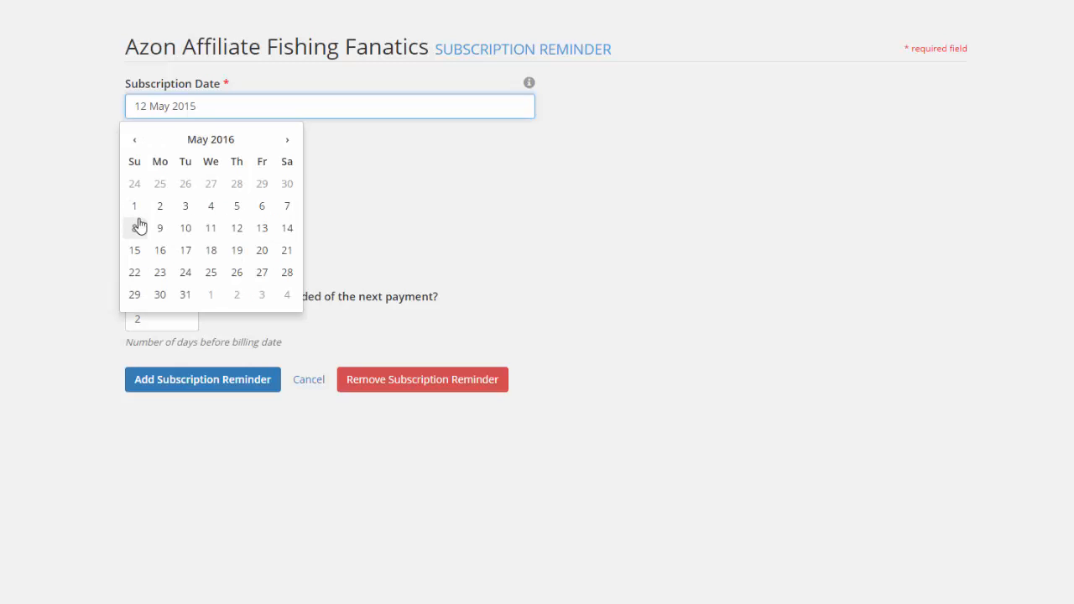
click(233, 274)
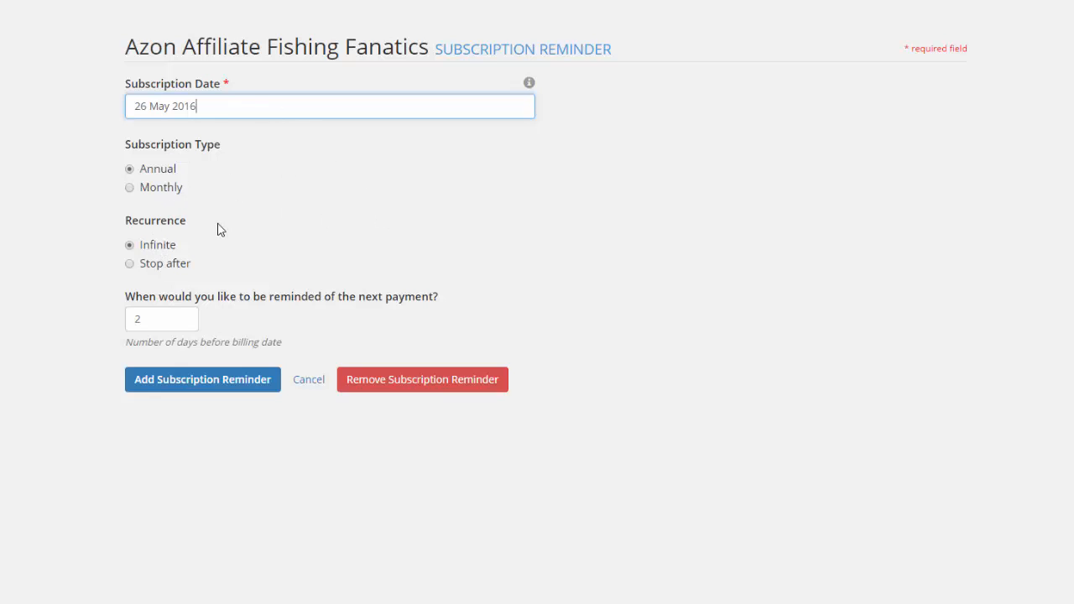
Adjust the number of days before the billing date for the next payment reminder
click(183, 316)
click(184, 317)
click(183, 316)
click(183, 316)
click(184, 317)
click(183, 316)
click(183, 316)
click(183, 316)
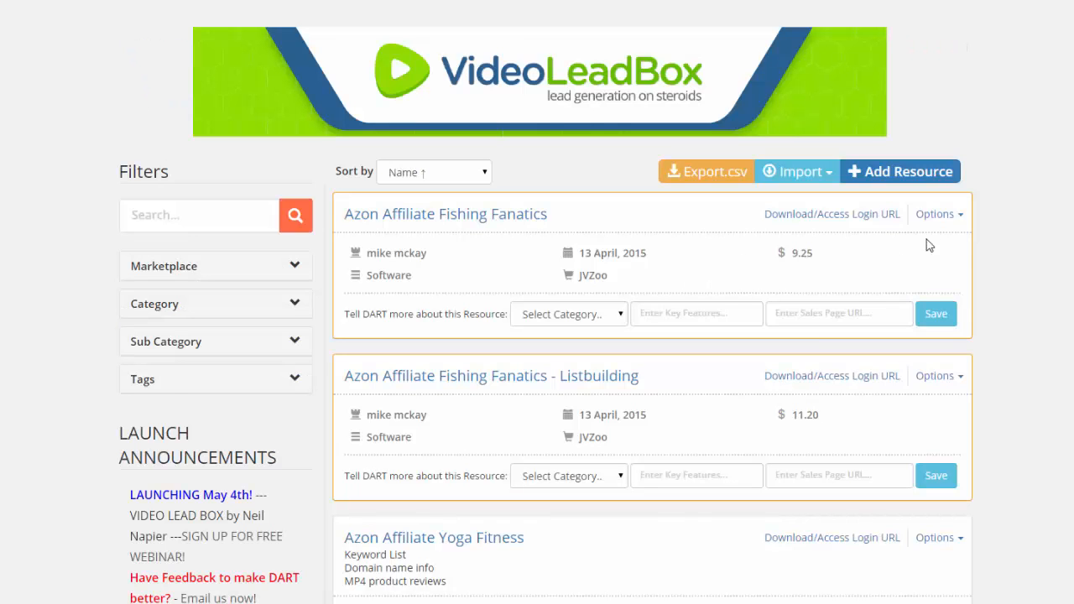
Start sharing Azon Affiliate Fishing Fanatics via email, entering a subject that addresses the recipient and announces a new resource
click(937, 214)
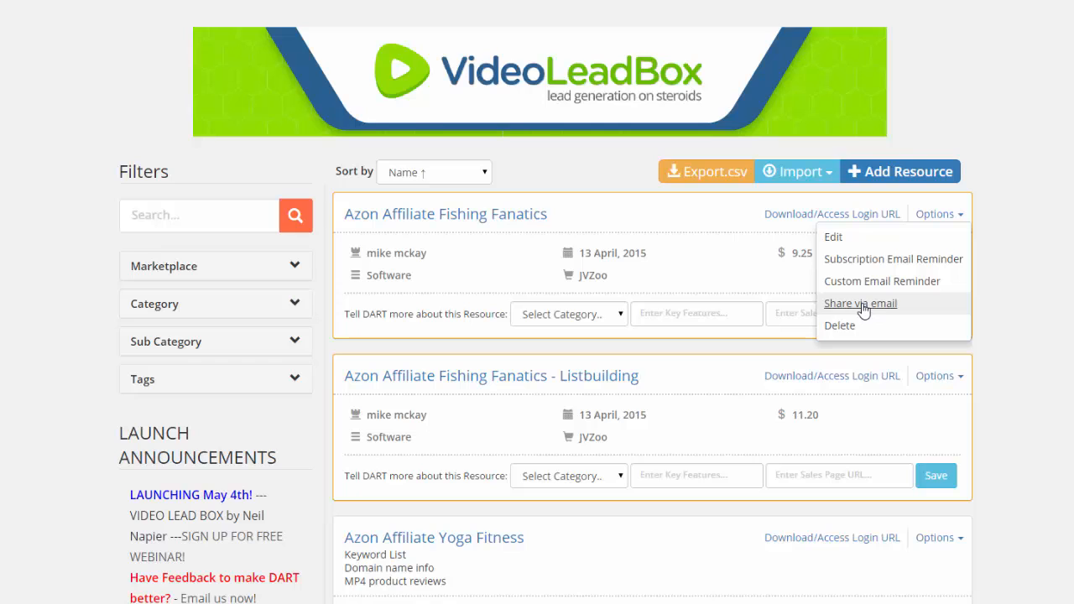
click(861, 303)
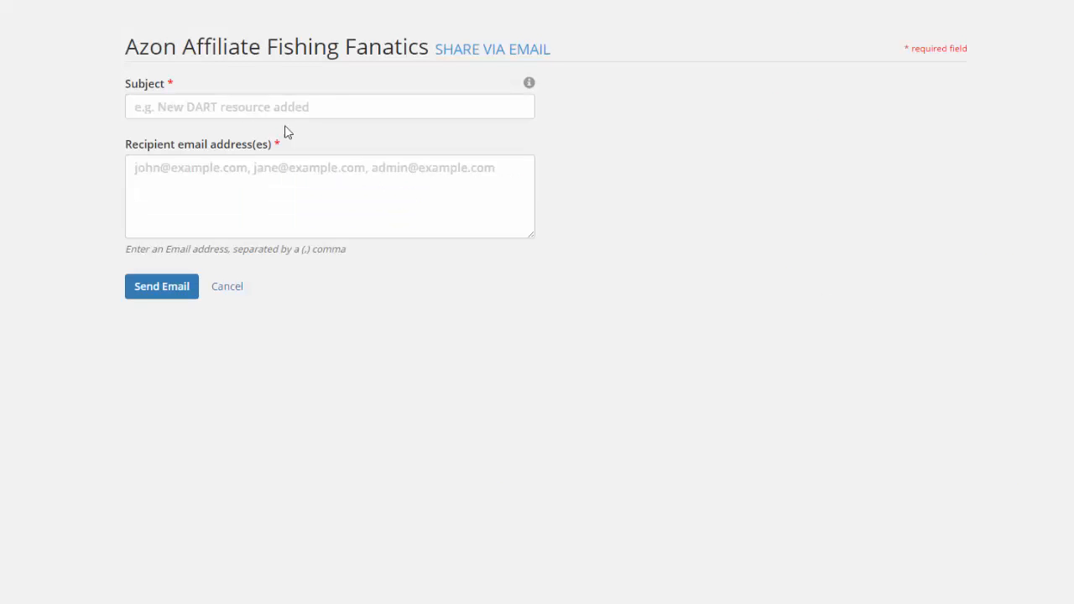
click(202, 102)
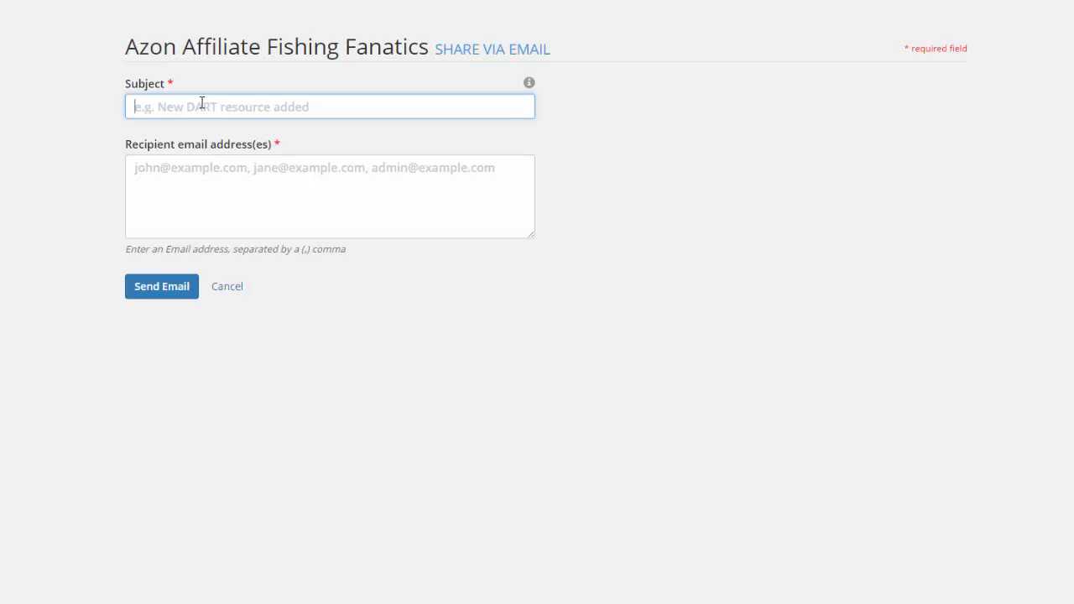
text(S)
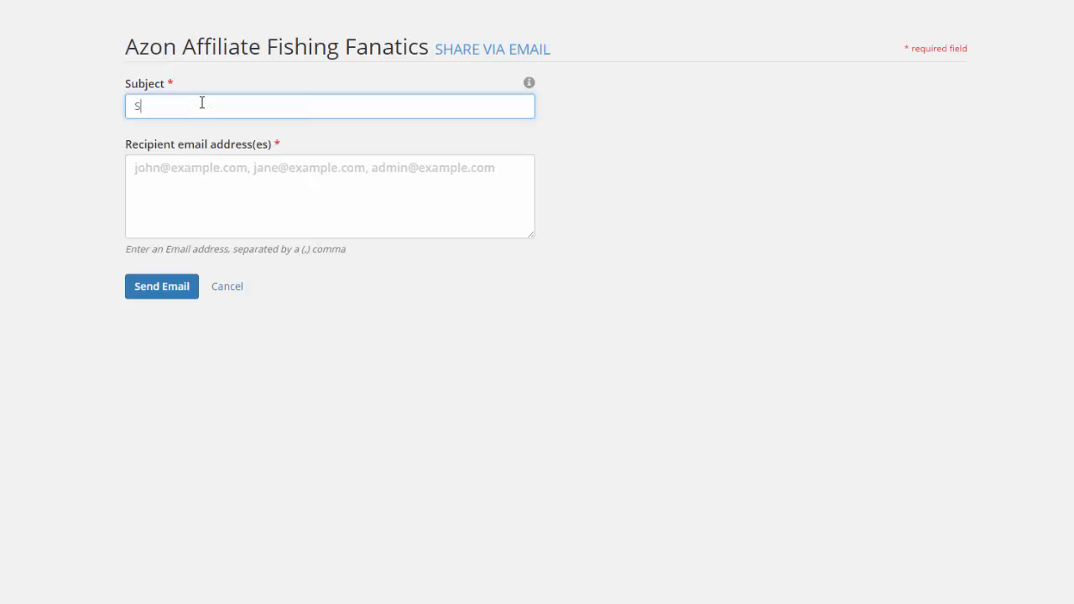
text(am, new resource)
key(Tab)
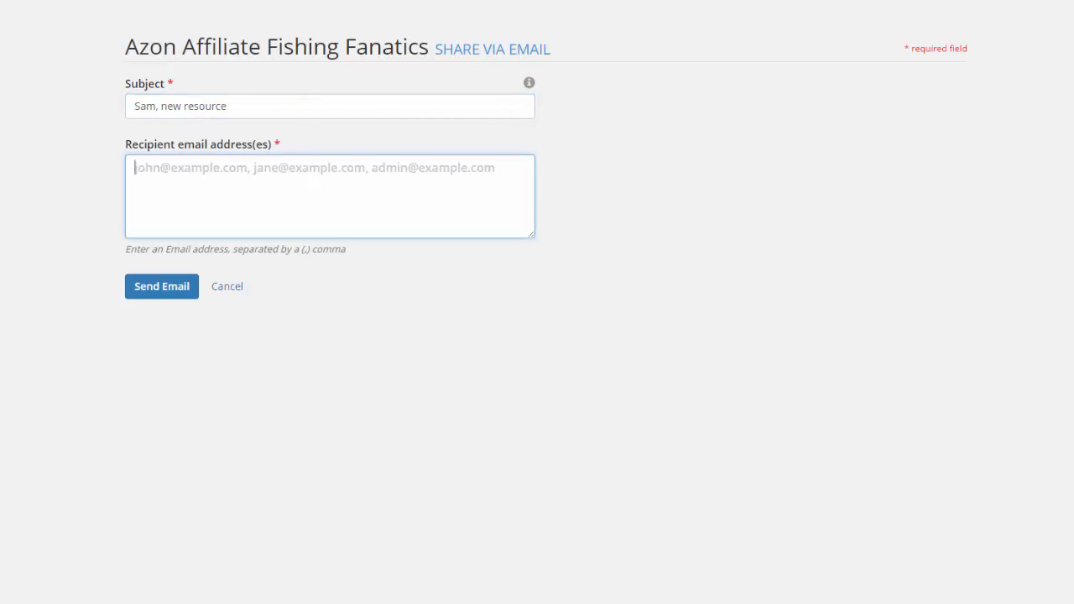
Switch to Outlook to examine a shared-resource email and its access login URL, and return to DART to cancel the share form
click(747, 590)
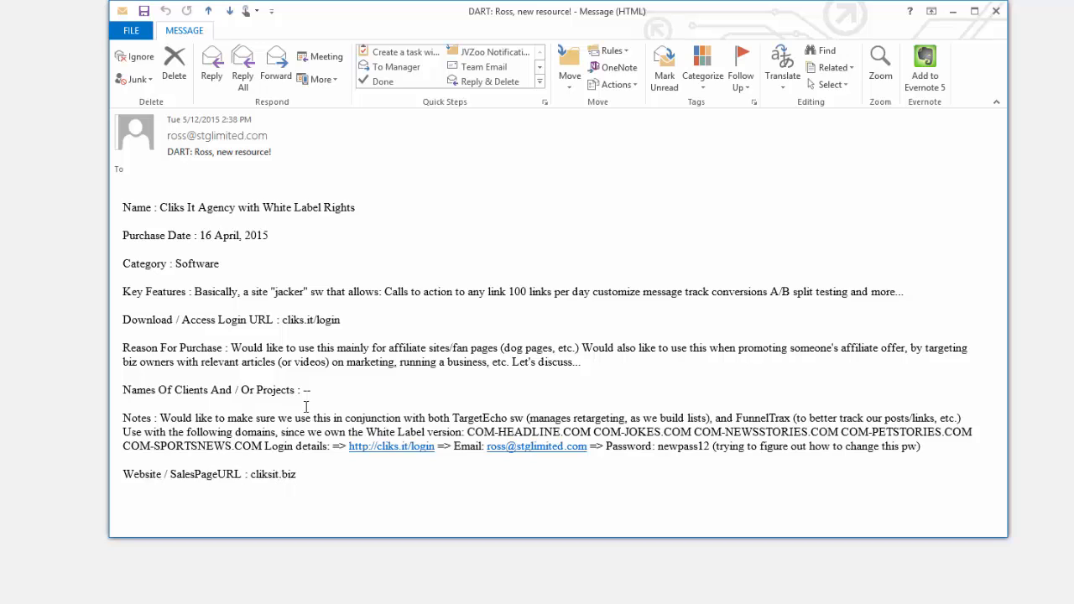
drag(341, 319, 290, 319)
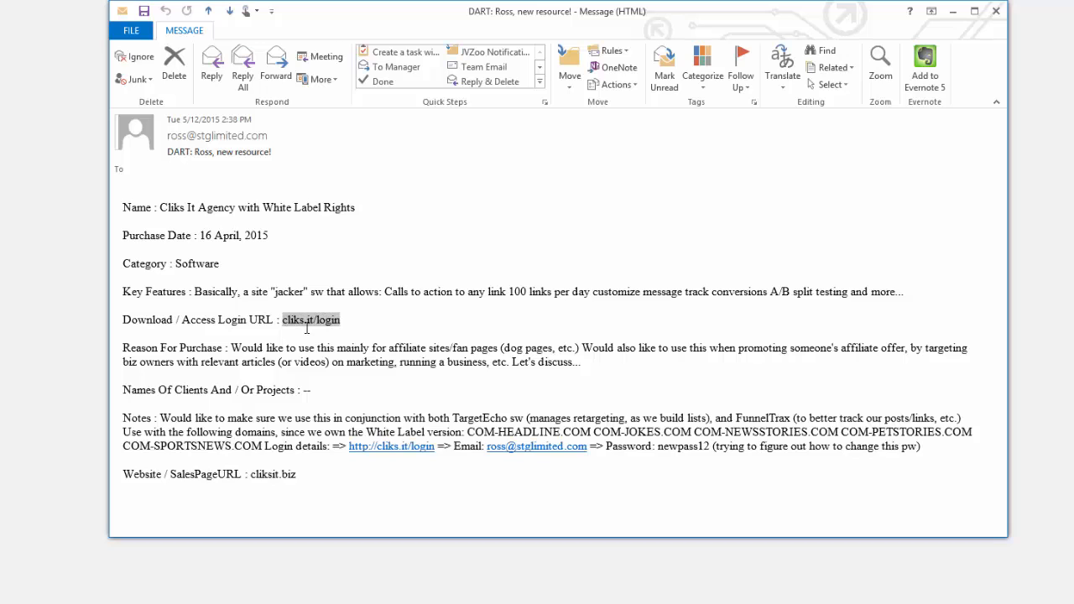
click(955, 17)
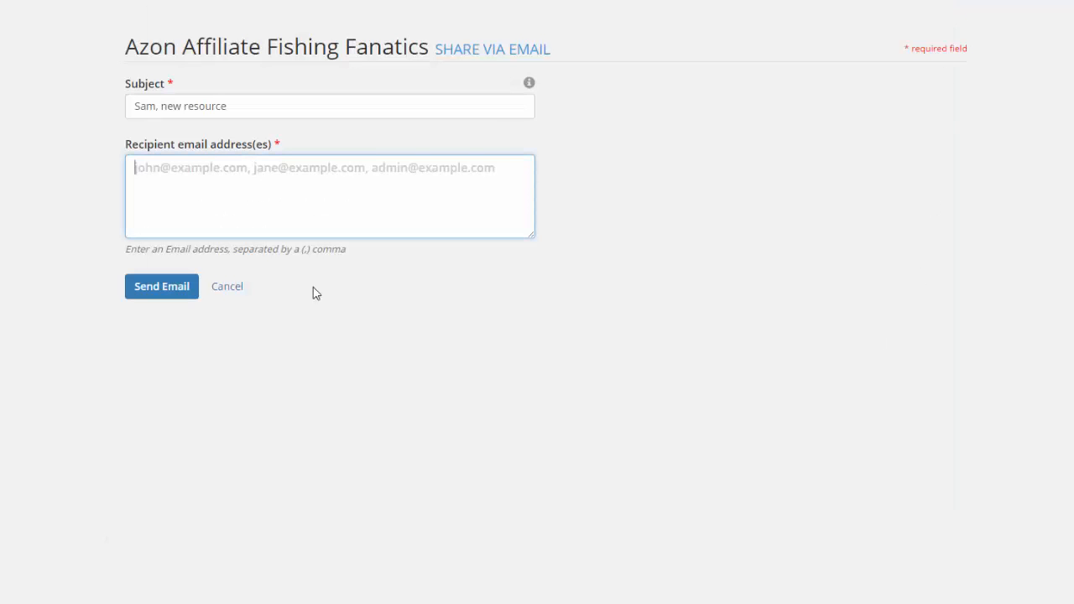
click(226, 287)
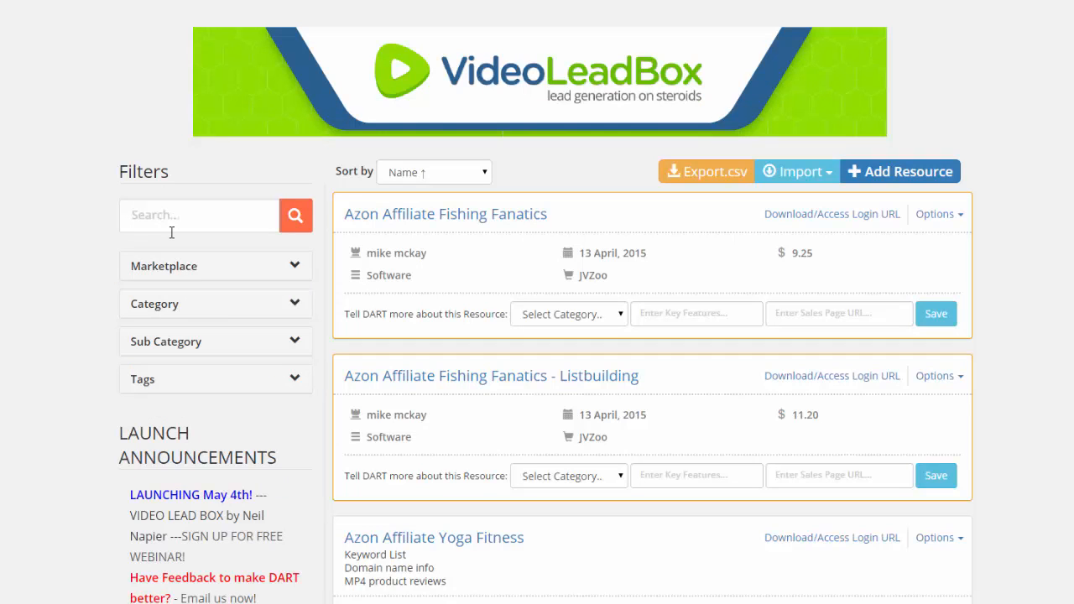
Expand the category filter and show the resources in the Videos category
click(295, 274)
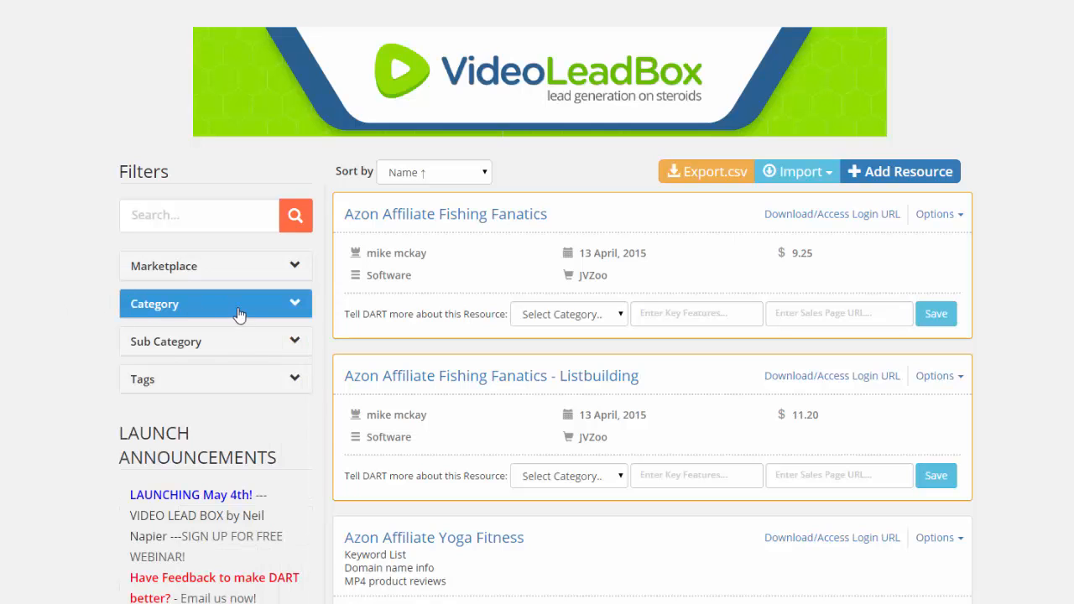
click(239, 315)
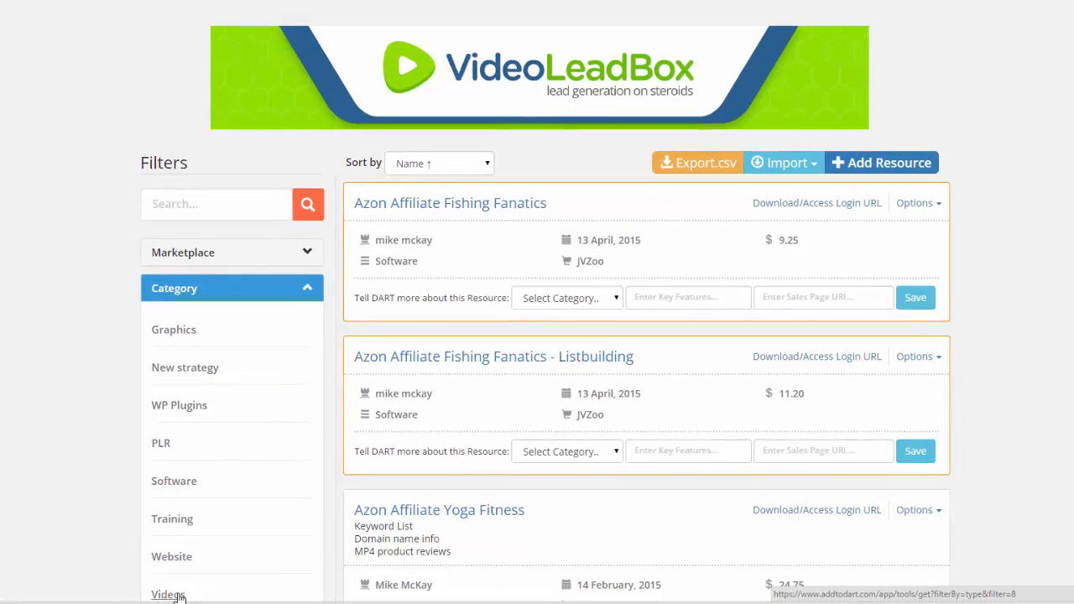
click(170, 593)
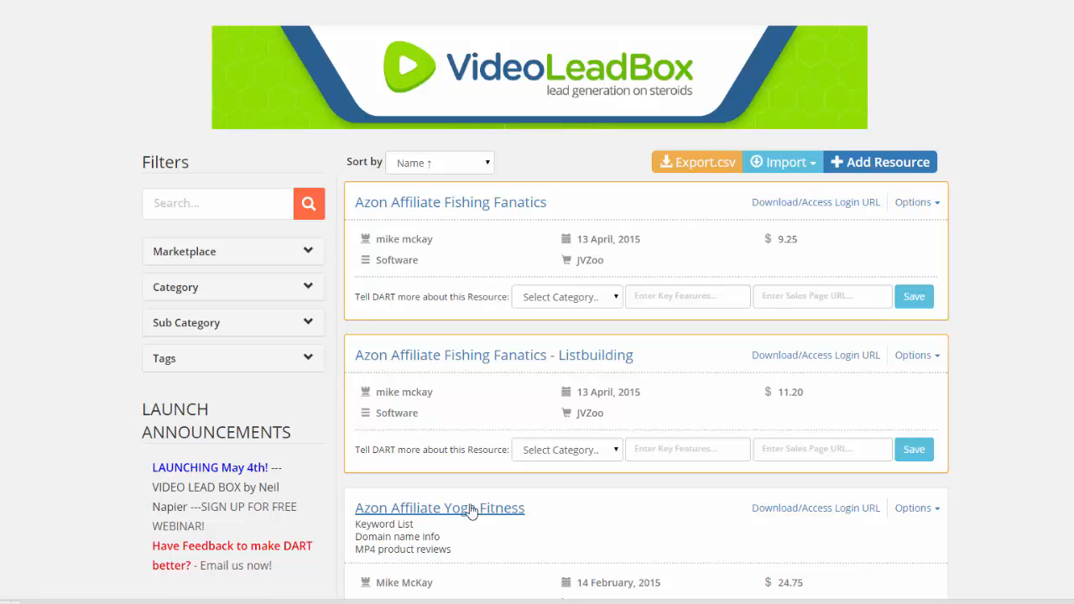
Search the resource list for "cliks"
click(213, 209)
text(cliks)
key(Return)
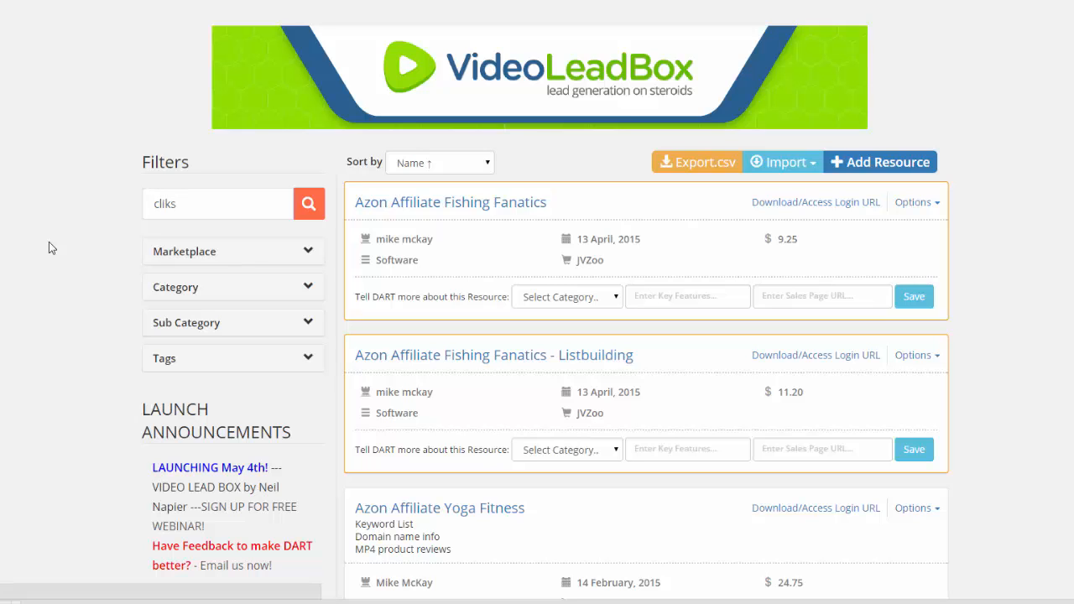
key(Return)
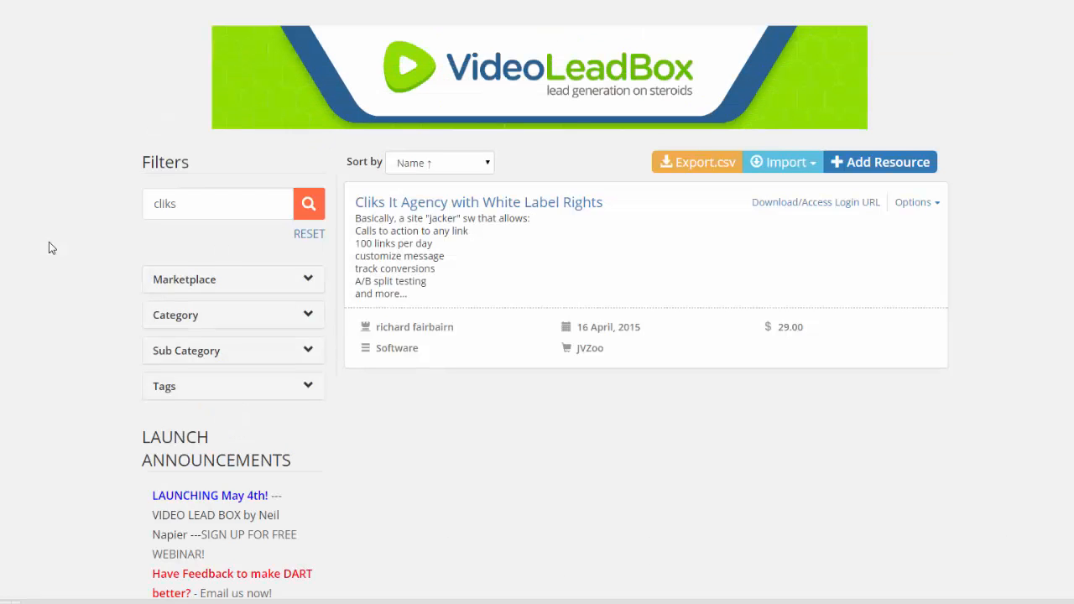
Review the full details of Cliks It Agency with White Label Rights, from sales page URL to the sales page screenshot, and close them
click(418, 207)
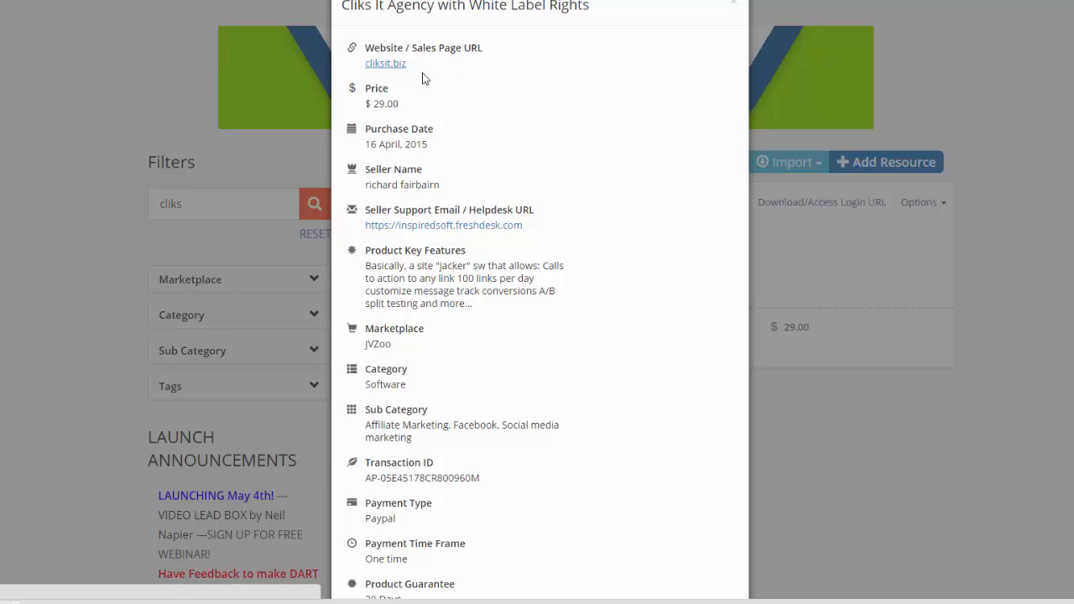
scroll(428, 82, down, 1)
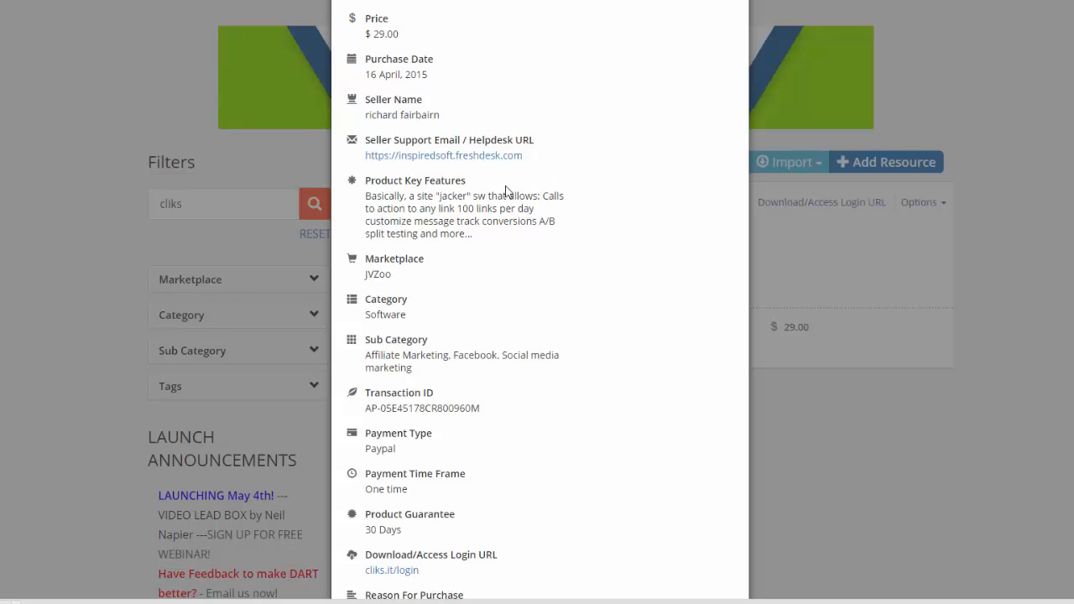
scroll(494, 195, down, 3)
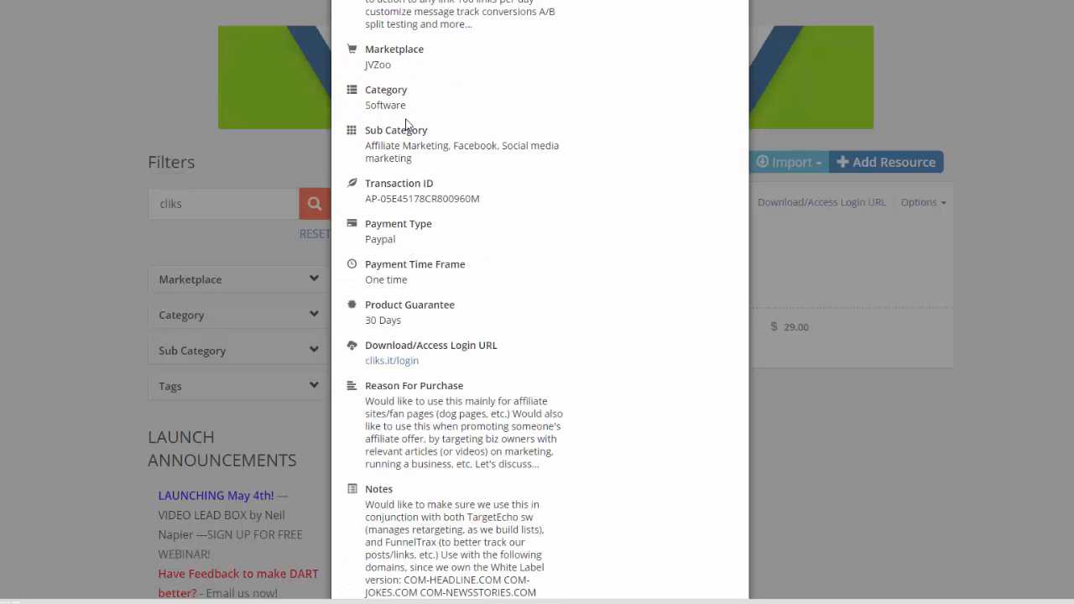
scroll(477, 118, down, 2)
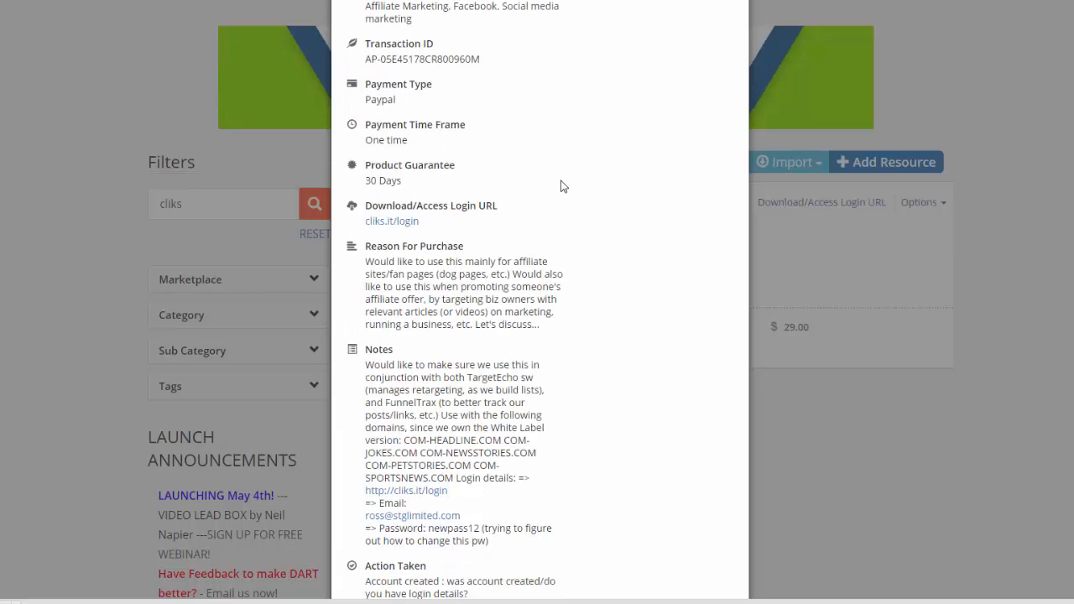
scroll(522, 243, down, 2)
scroll(520, 243, down, 2)
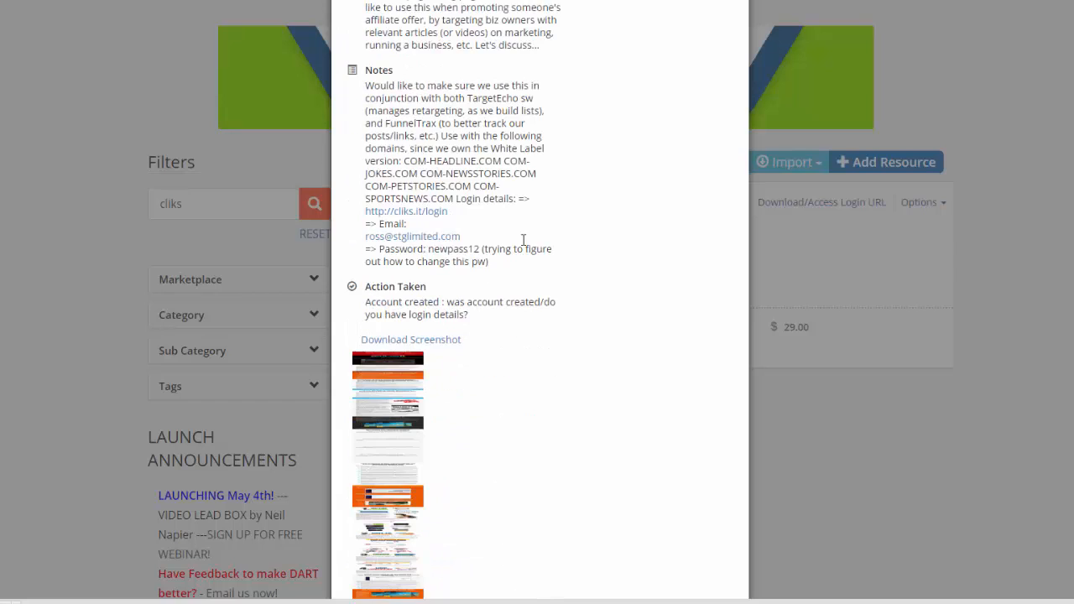
scroll(522, 242, down, 1)
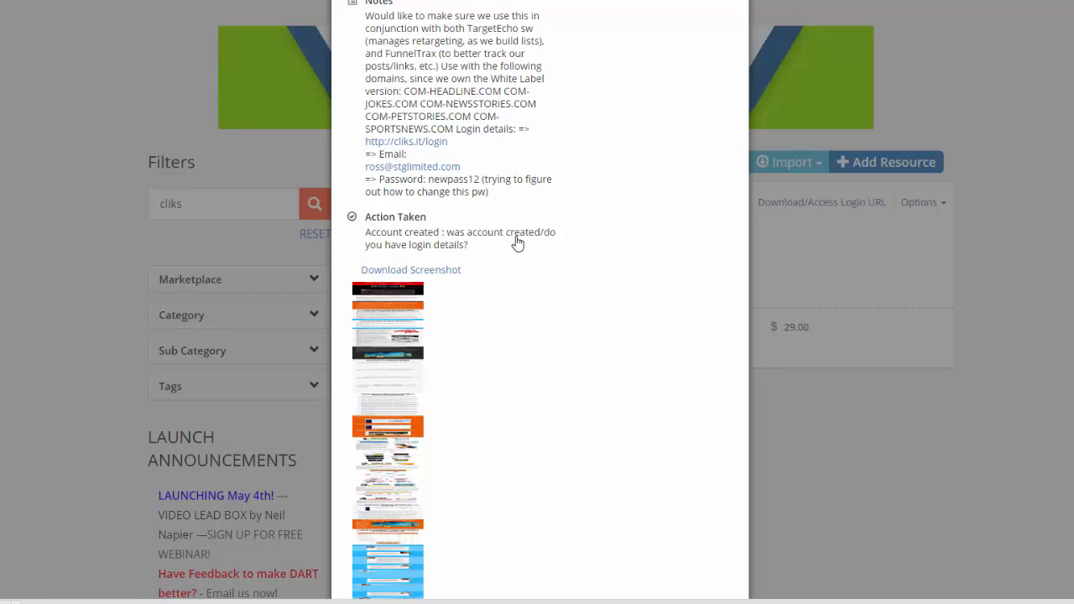
scroll(517, 243, down, 1)
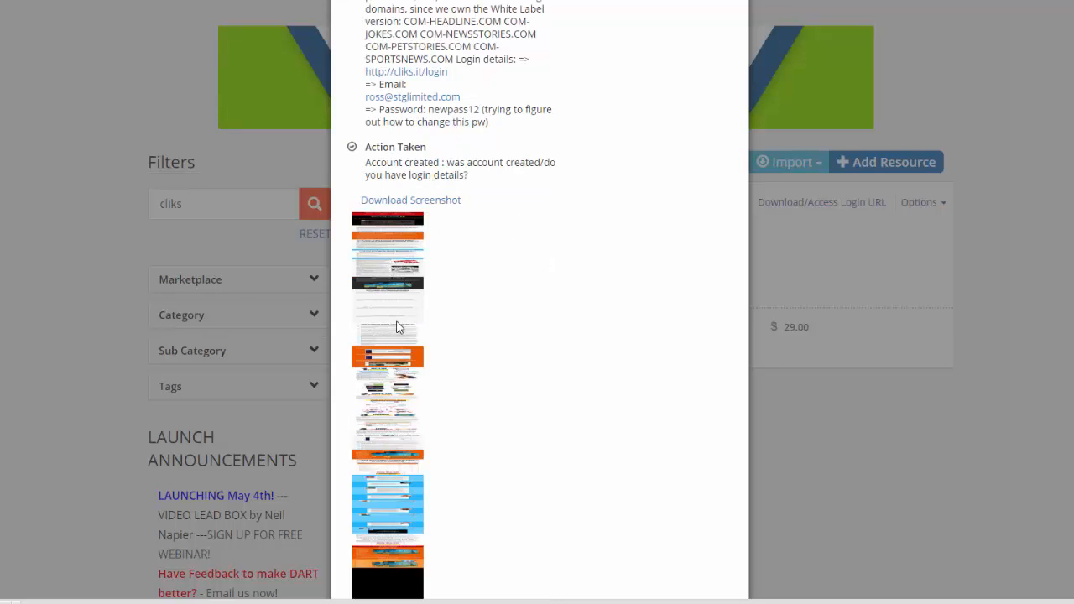
scroll(398, 327, up, 3)
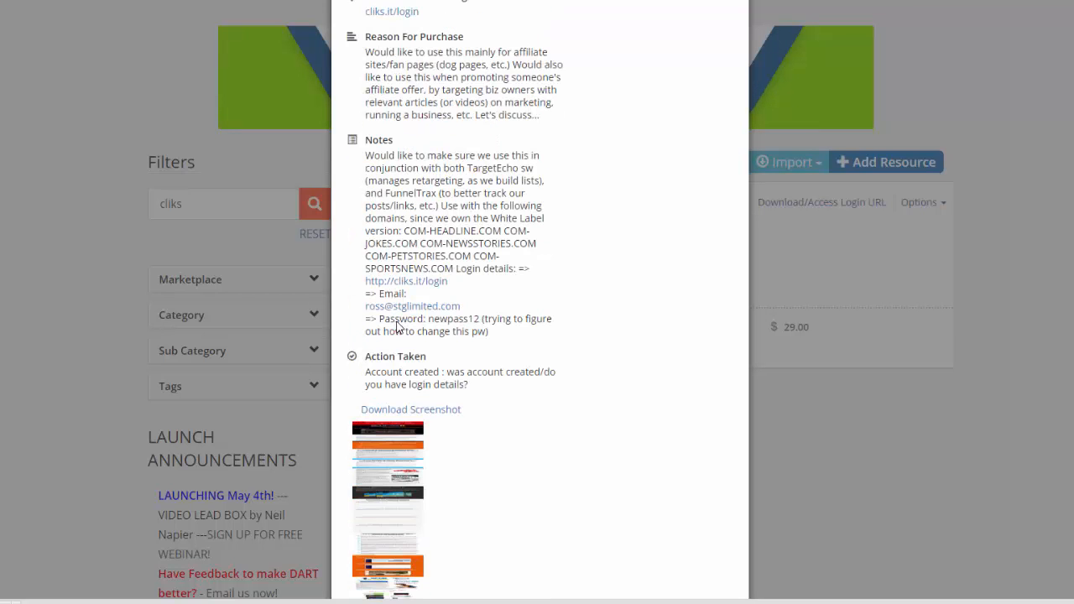
scroll(399, 328, up, 6)
scroll(400, 328, up, 3)
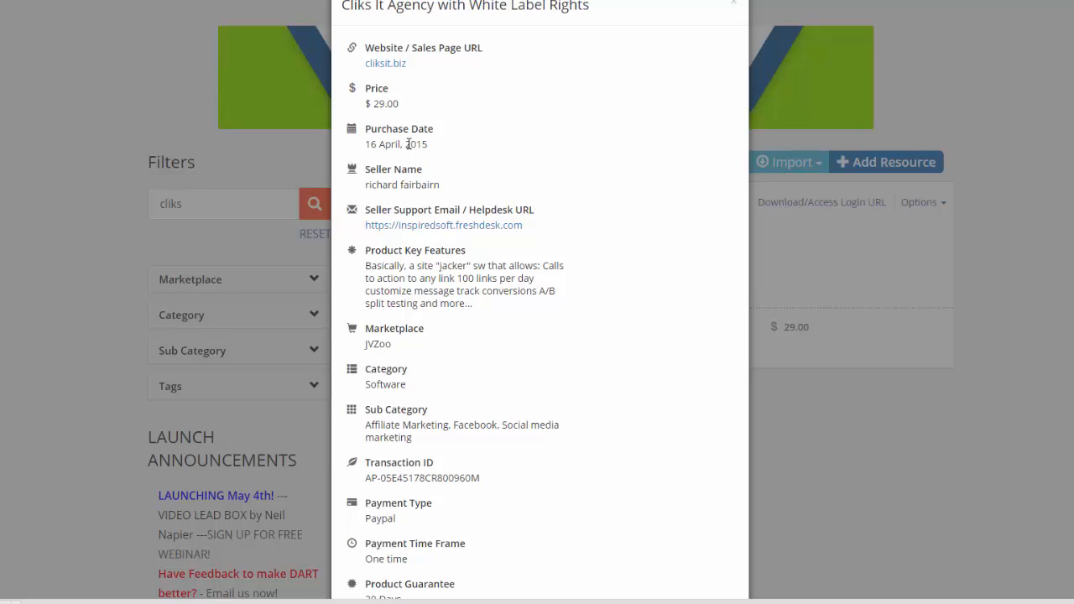
scroll(439, 280, down, 12)
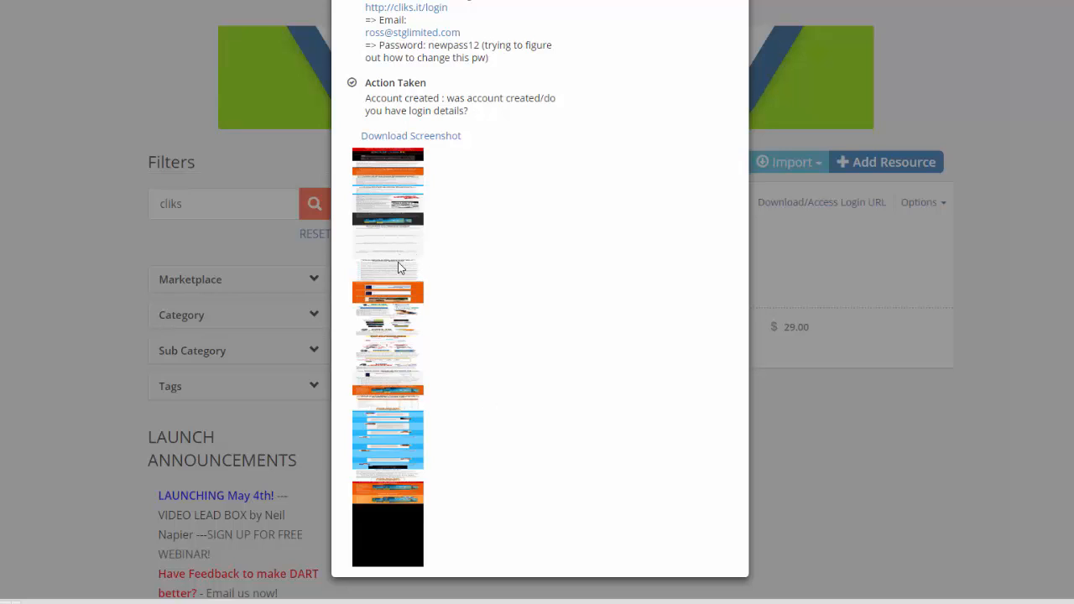
scroll(399, 267, up, 12)
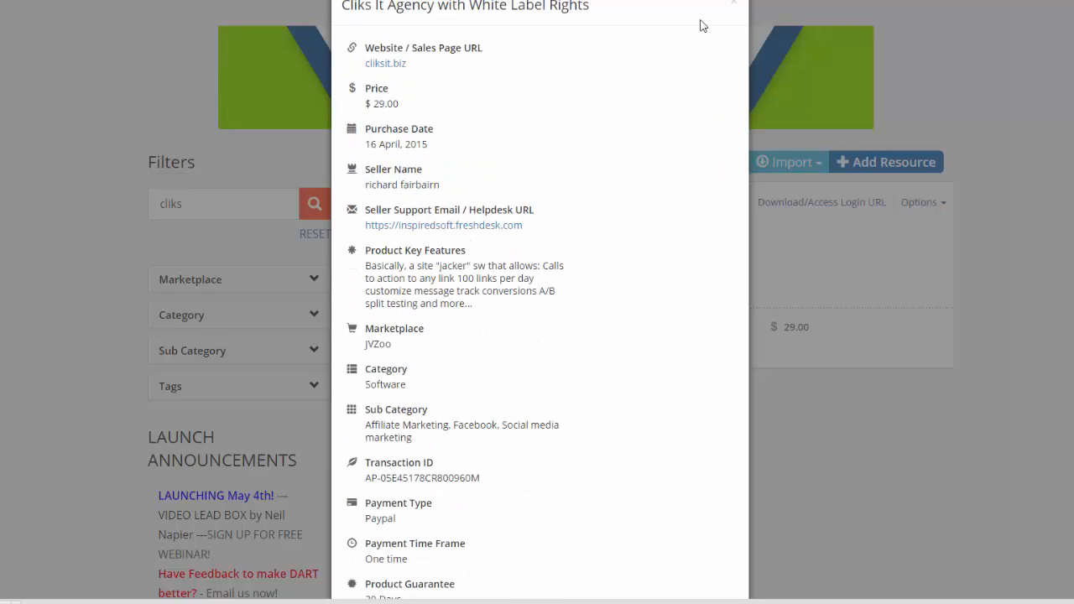
click(732, 3)
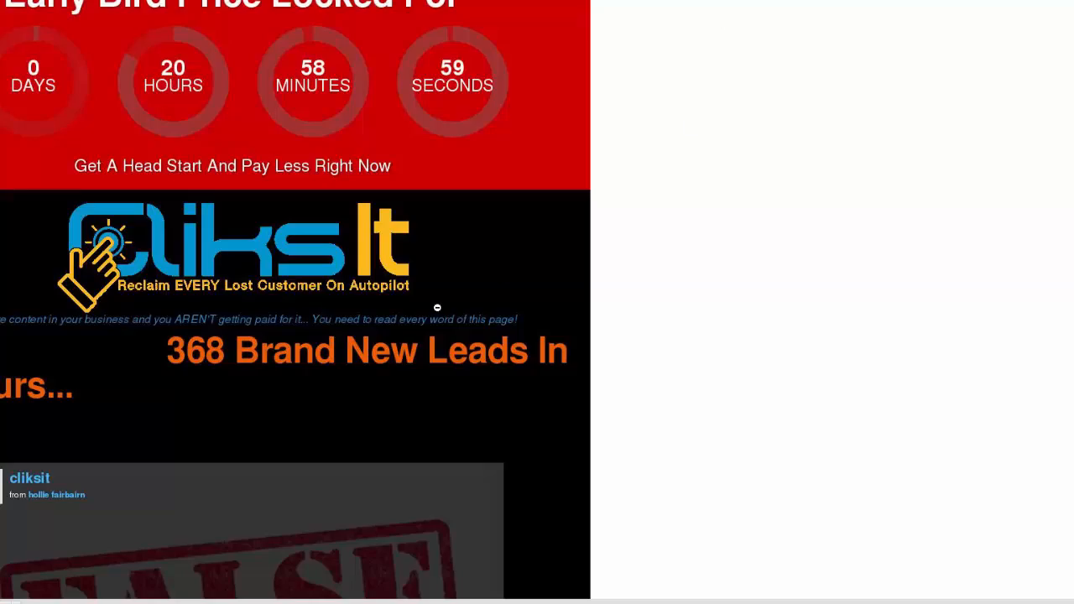
Look through the full-size Cliks It sales page screenshot, and recheck the resource's details in DART before closing them
scroll(443, 307, down, 10)
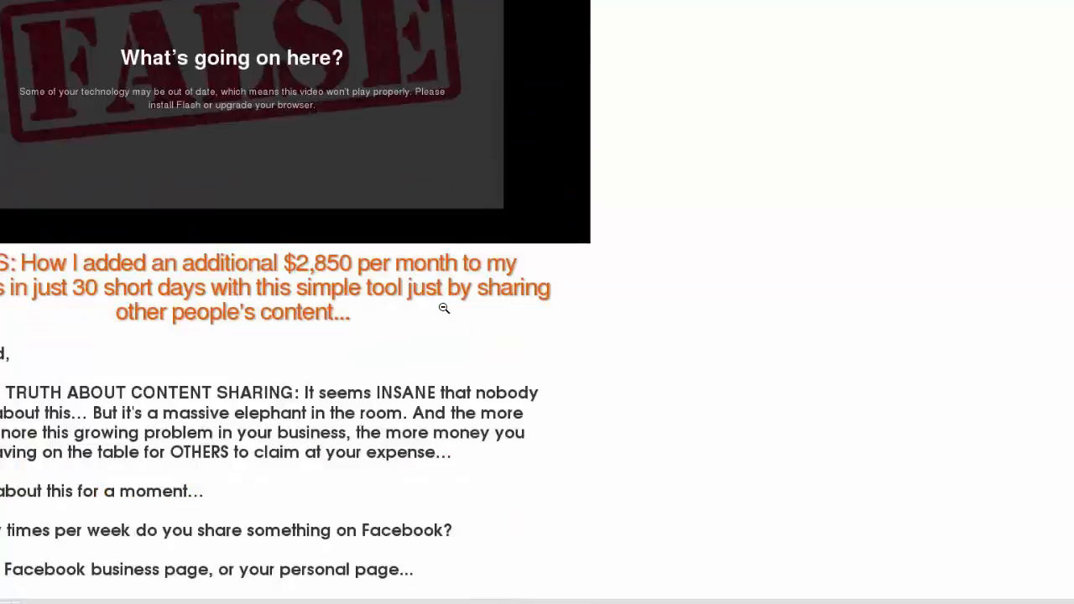
scroll(443, 307, down, 20)
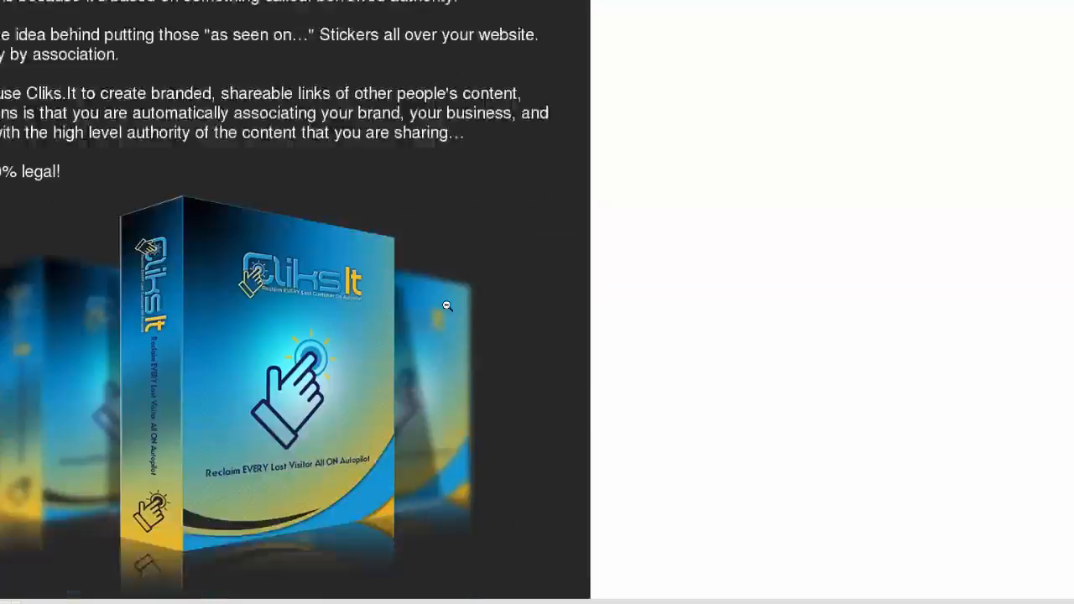
scroll(447, 307, up, 20)
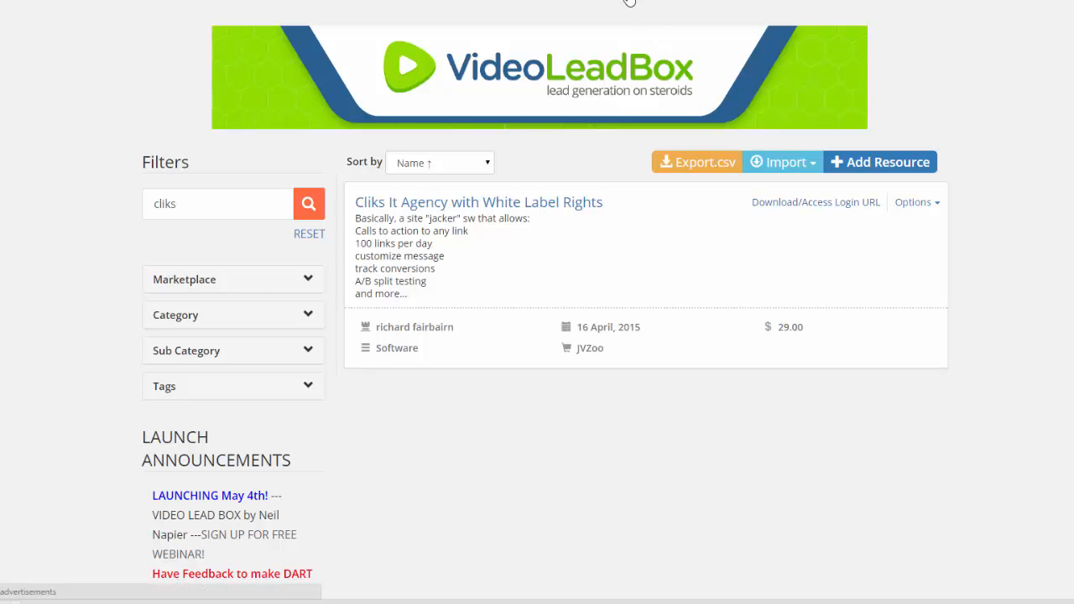
click(556, 204)
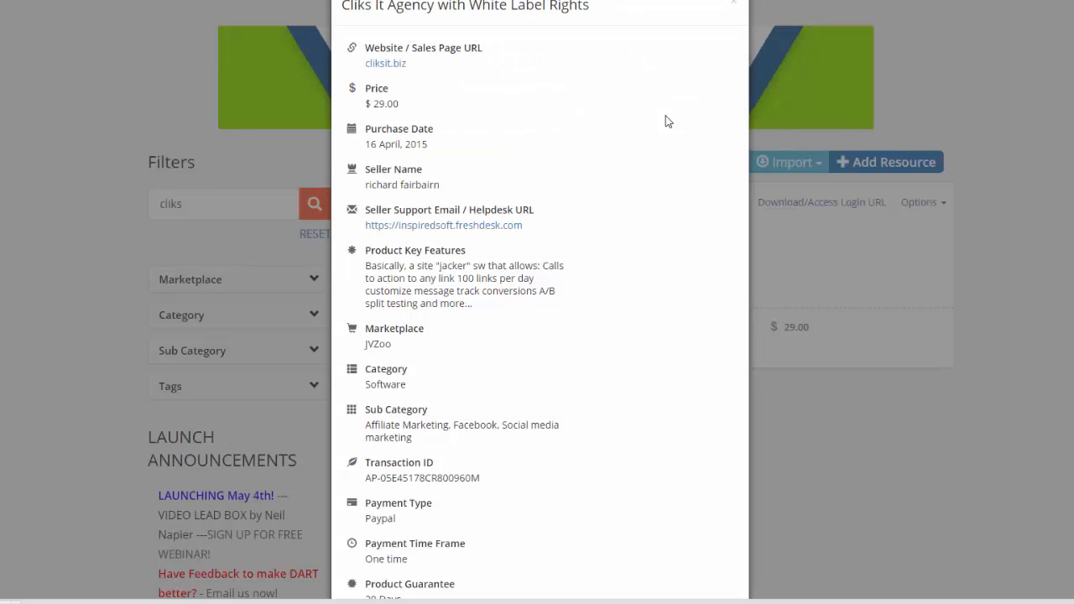
click(732, 5)
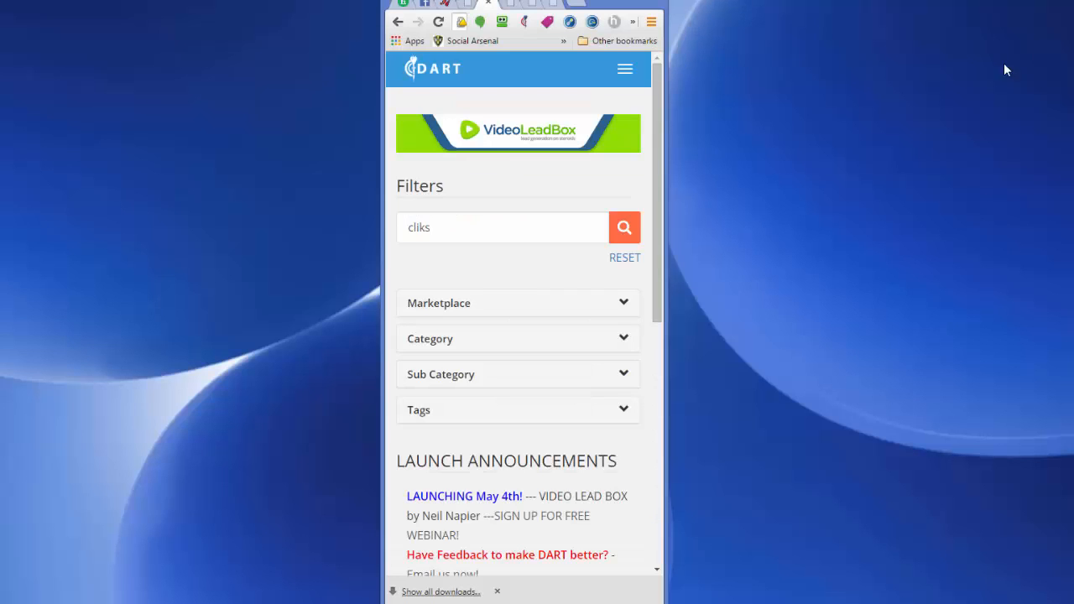
Inspect the navigation menu and its Help entry in the narrow mobile layout, and collapse the menu
click(625, 69)
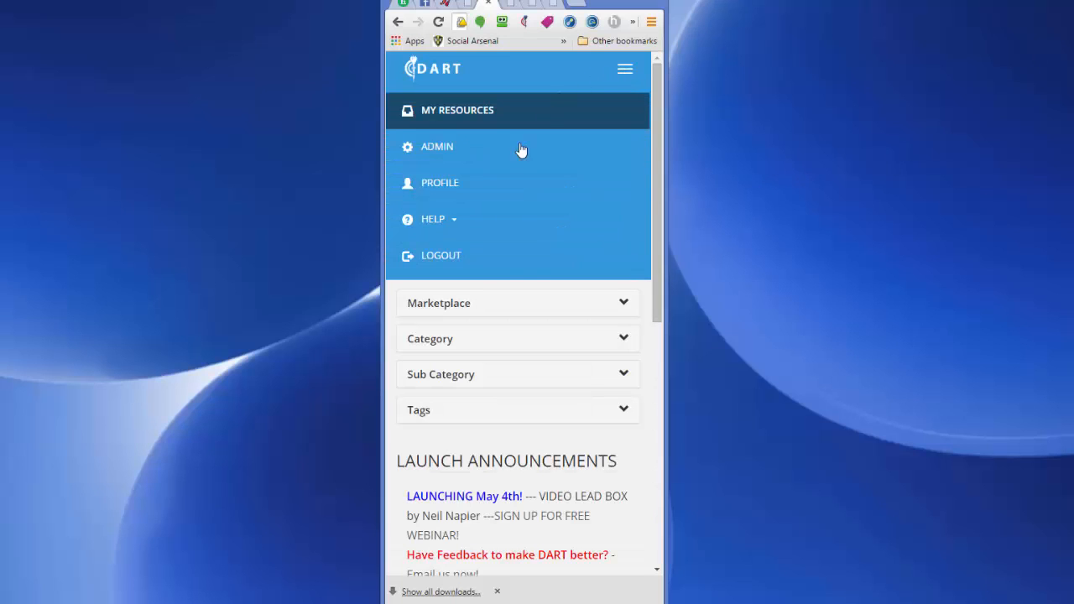
click(497, 223)
click(497, 223)
click(625, 69)
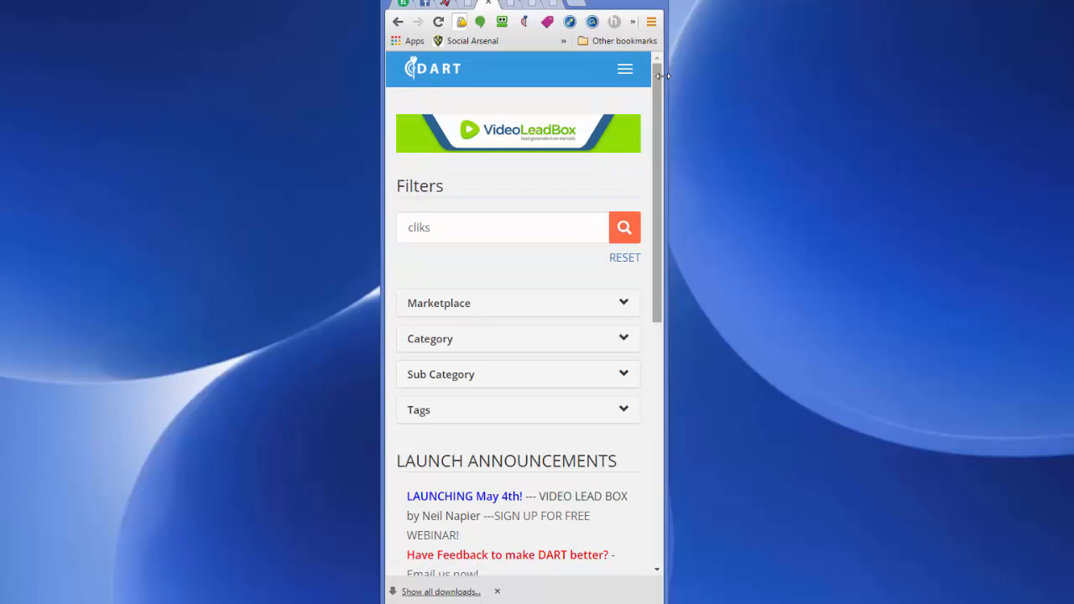
View the Cliks It resource and its details in the narrow mobile layout, and close the details back at full width
drag(656, 80, 657, 189)
scroll(540, 274, down, 4)
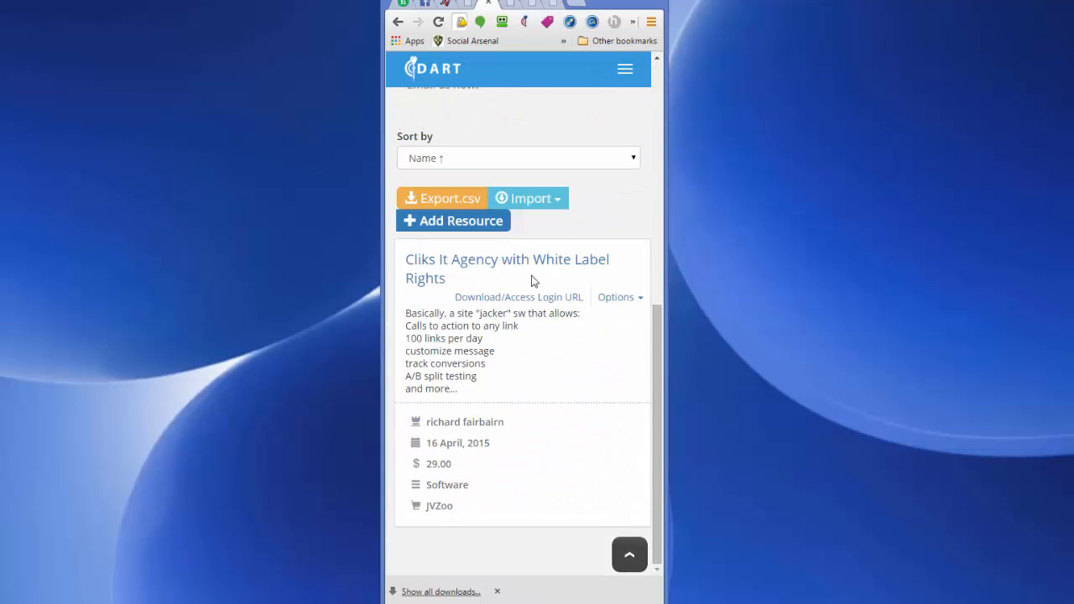
click(532, 267)
scroll(479, 185, down, 3)
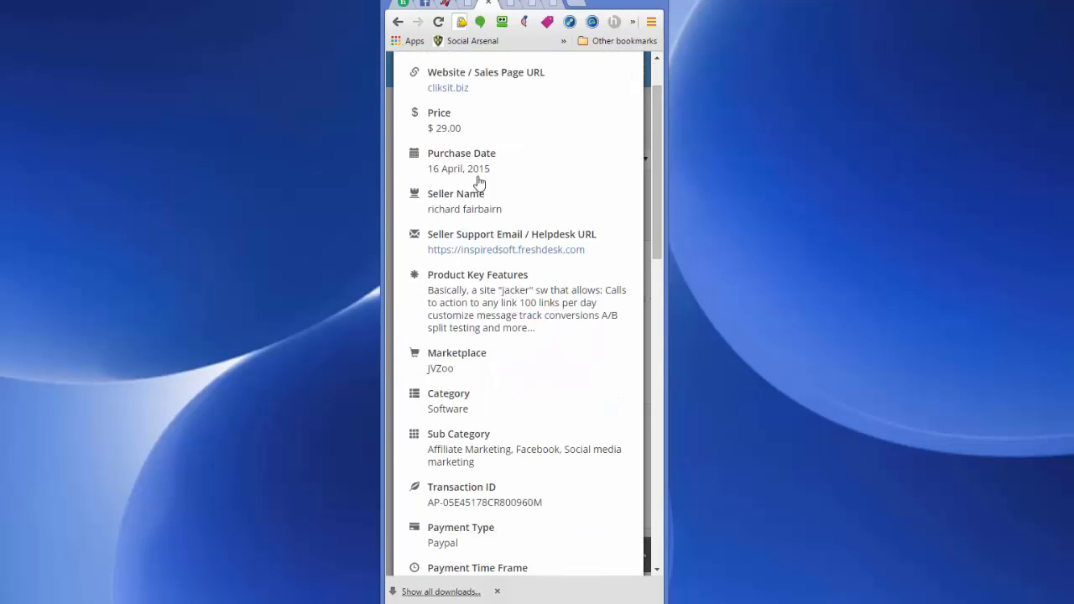
scroll(477, 182, up, 3)
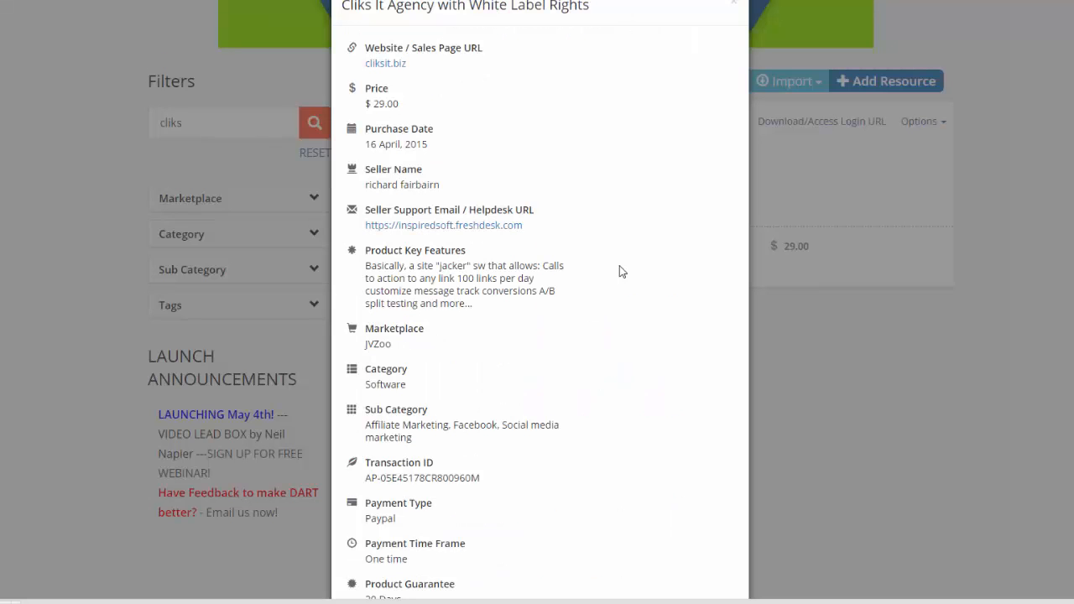
click(735, 5)
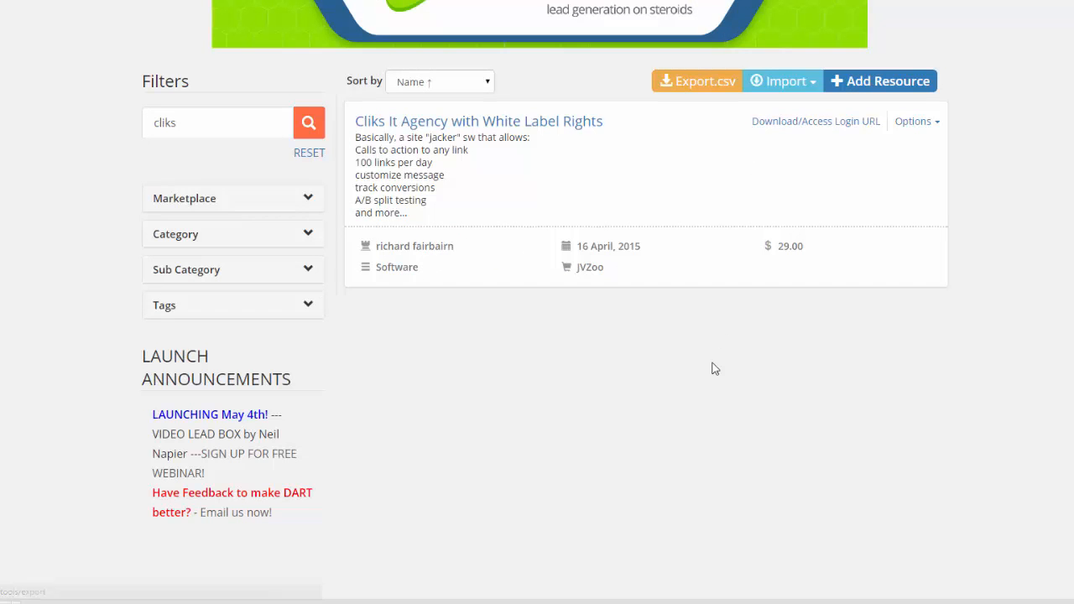
scroll(714, 369, up, 1)
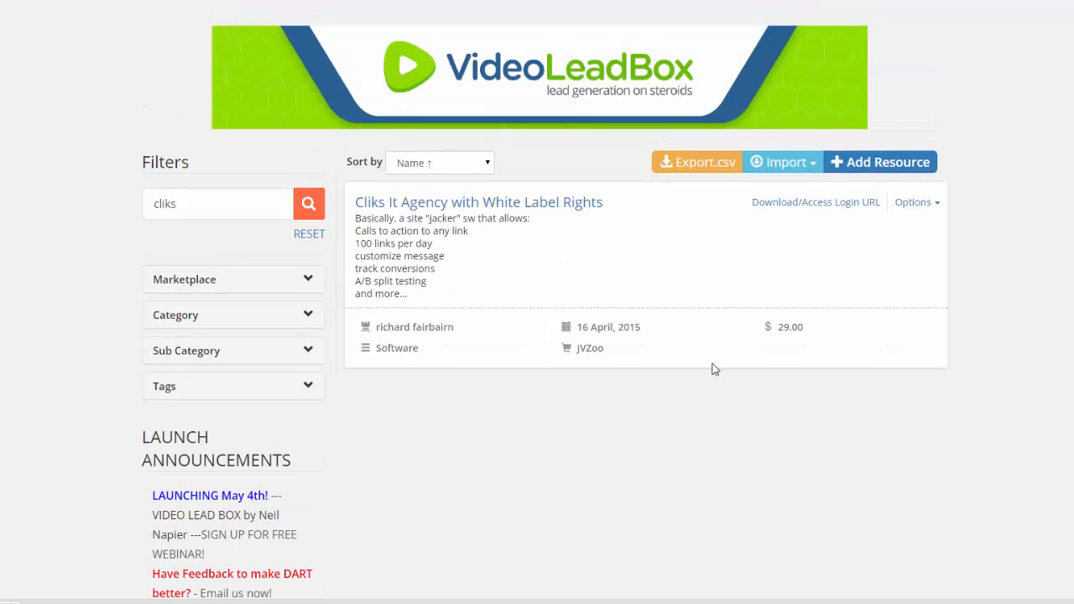